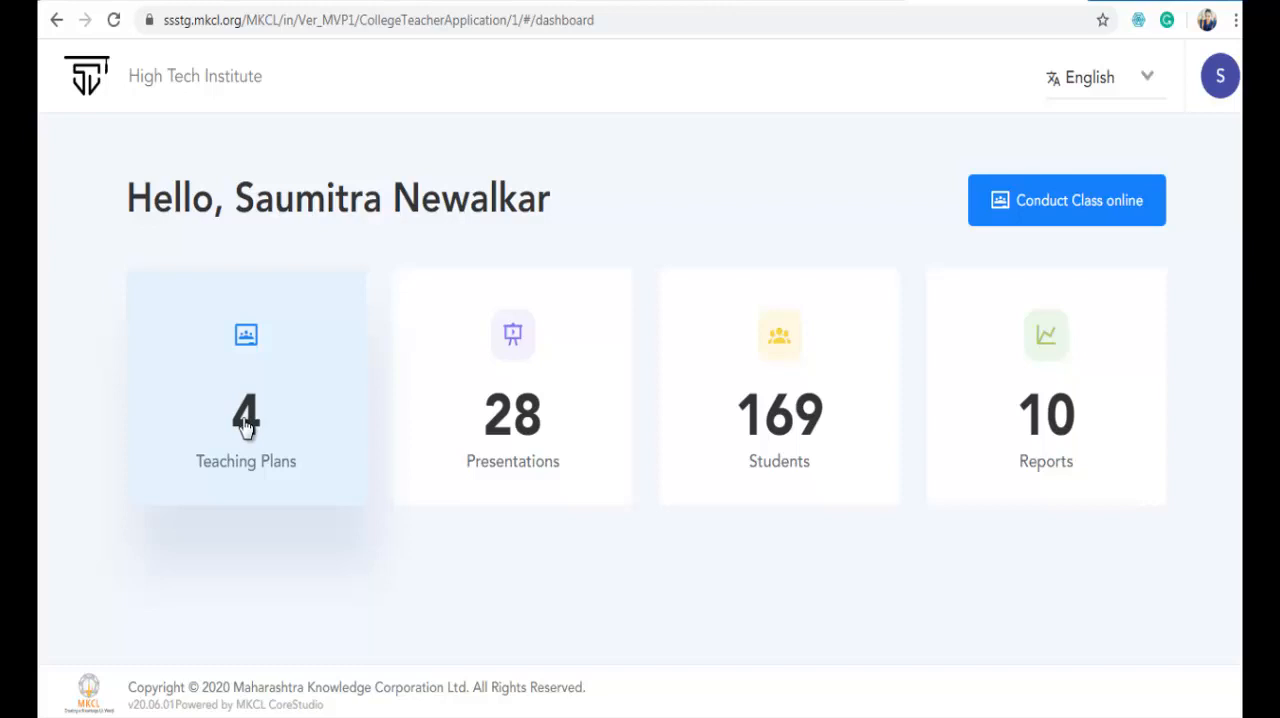
# - Open the list of teaching plans from the dashboard
pyautogui.click(246, 427)
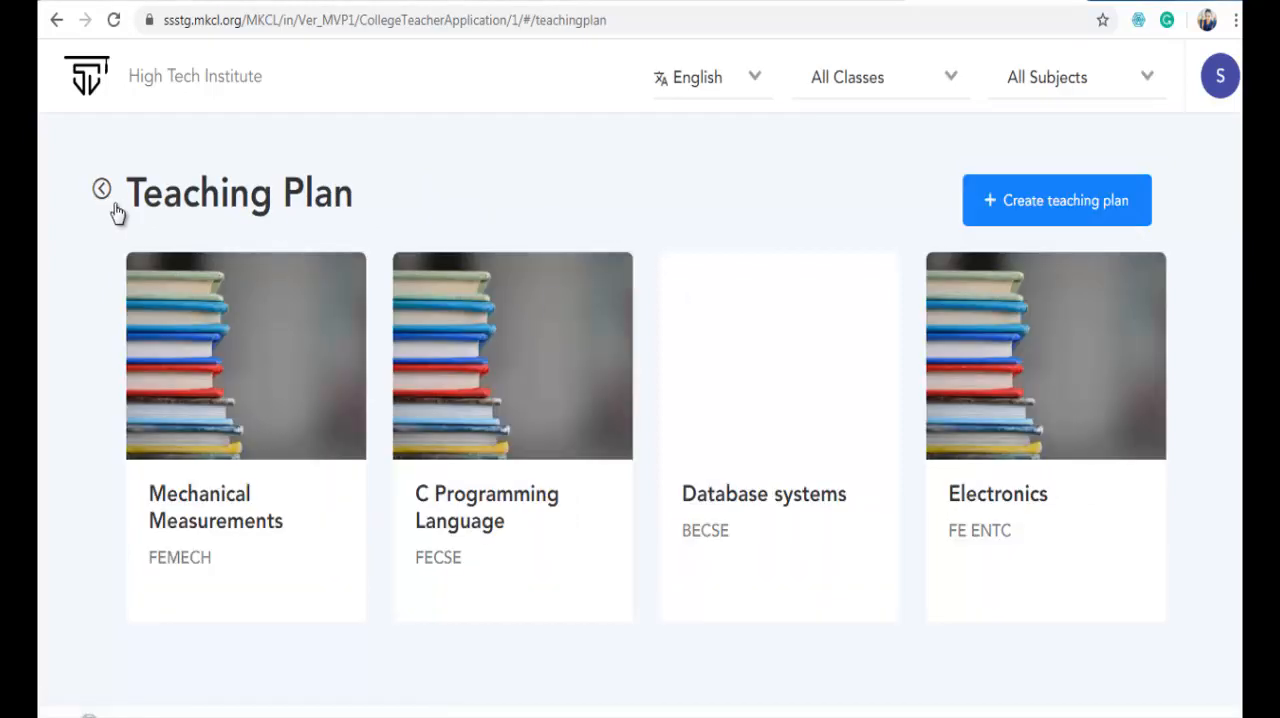
pyautogui.moveTo(124, 200); pyautogui.dragTo(386, 206)
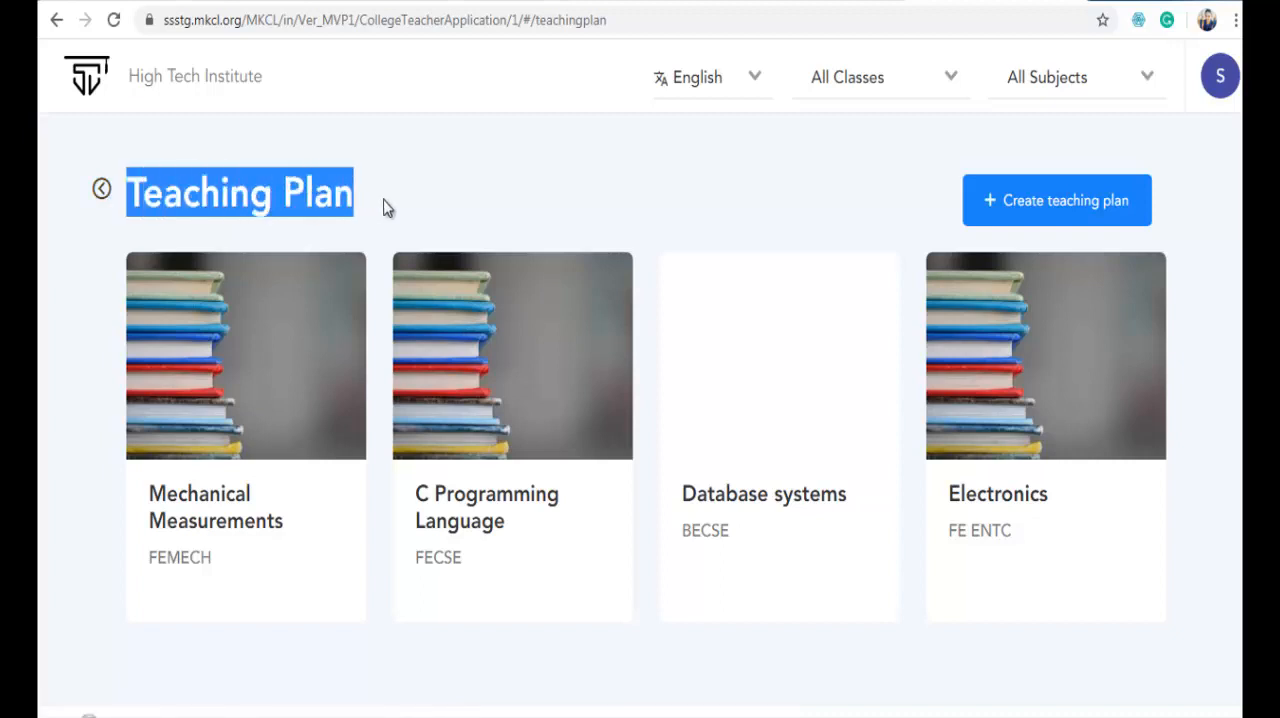
pyautogui.click(471, 205)
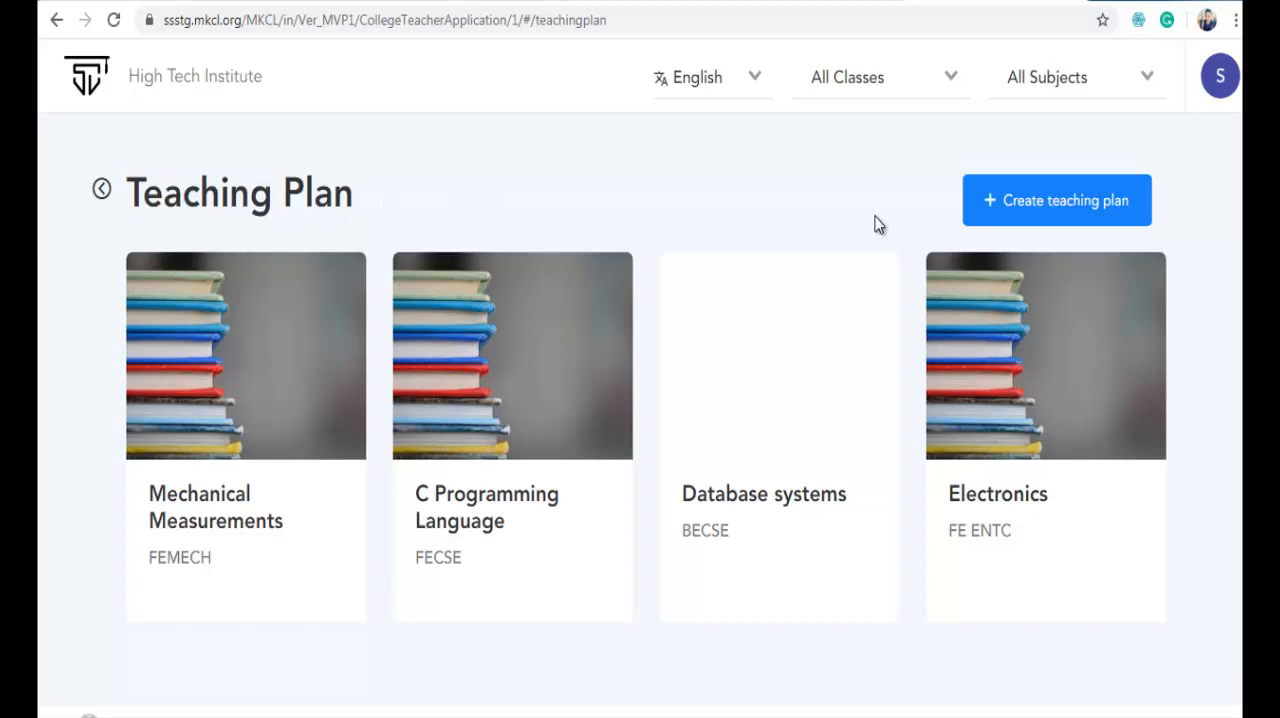
# - Create a teaching plan for classroom FE ENTC with the subject Basic Electronics Laboratory
pyautogui.click(987, 212)
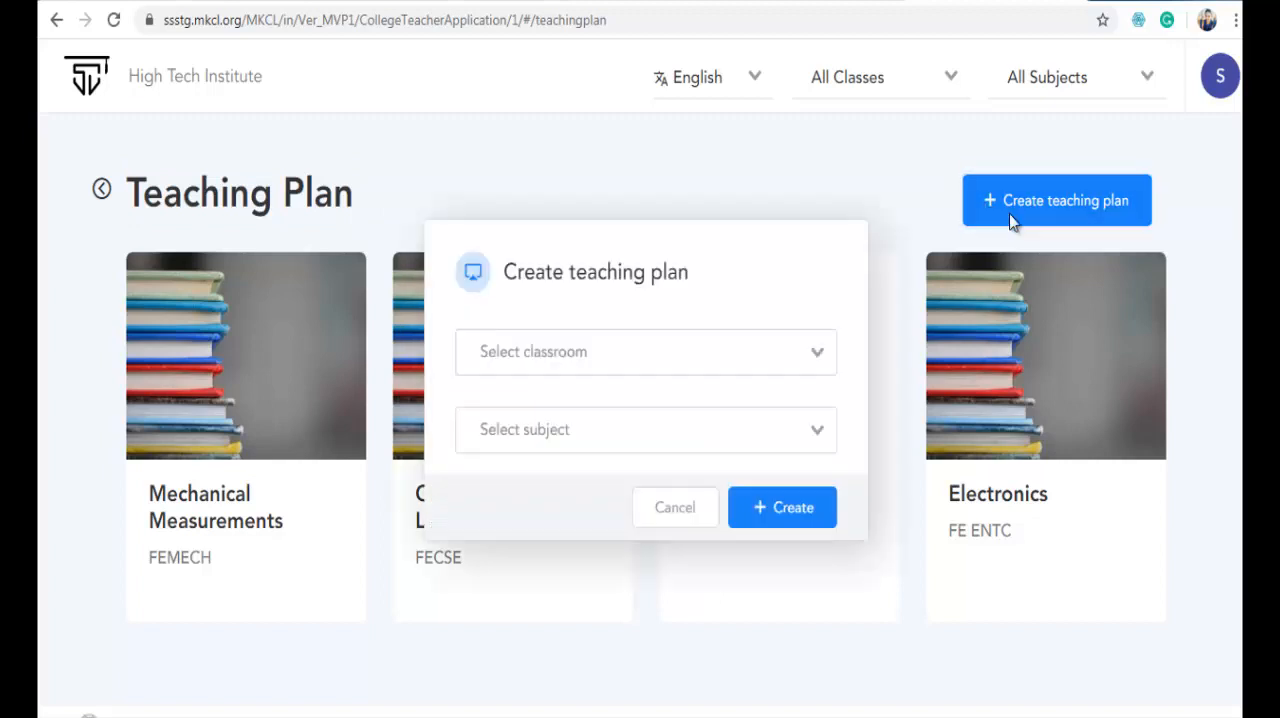
pyautogui.click(743, 356)
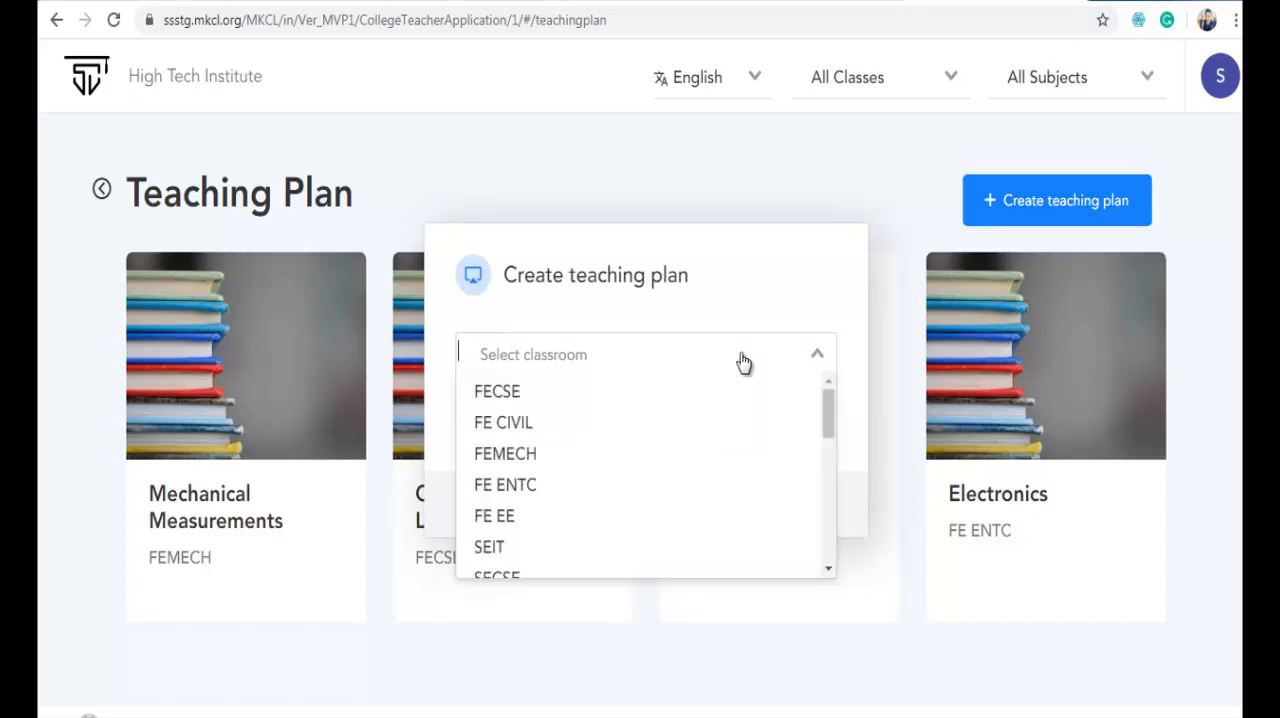
pyautogui.click(582, 492)
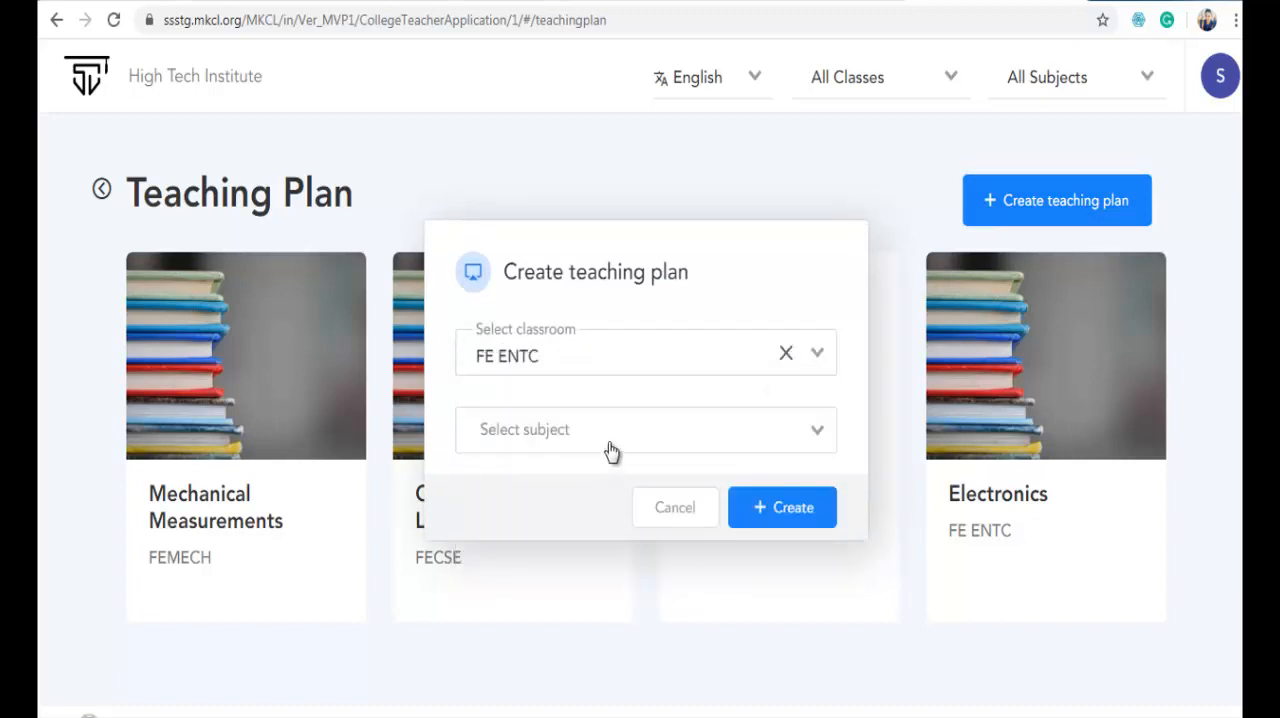
pyautogui.click(610, 451)
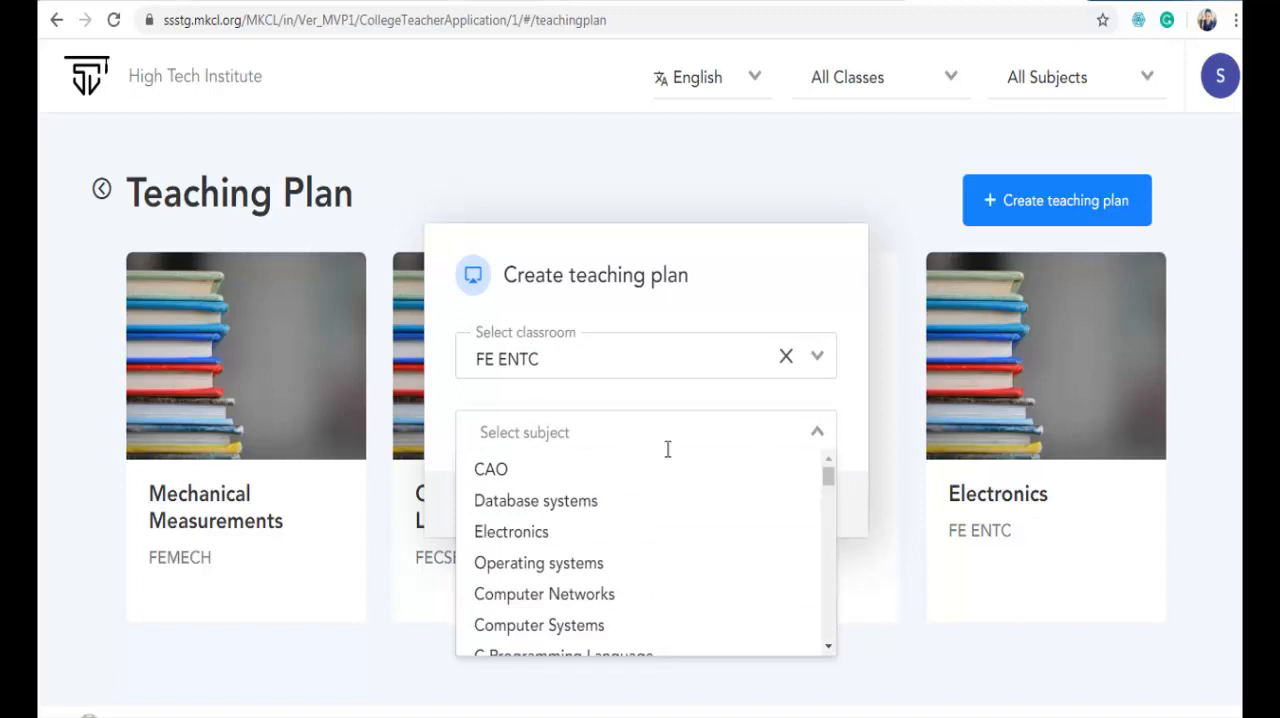
pyautogui.moveTo(830, 476)
pyautogui.mouseDown()
pyautogui.moveTo(828, 498)
pyautogui.moveTo(829, 470)
pyautogui.mouseUp()
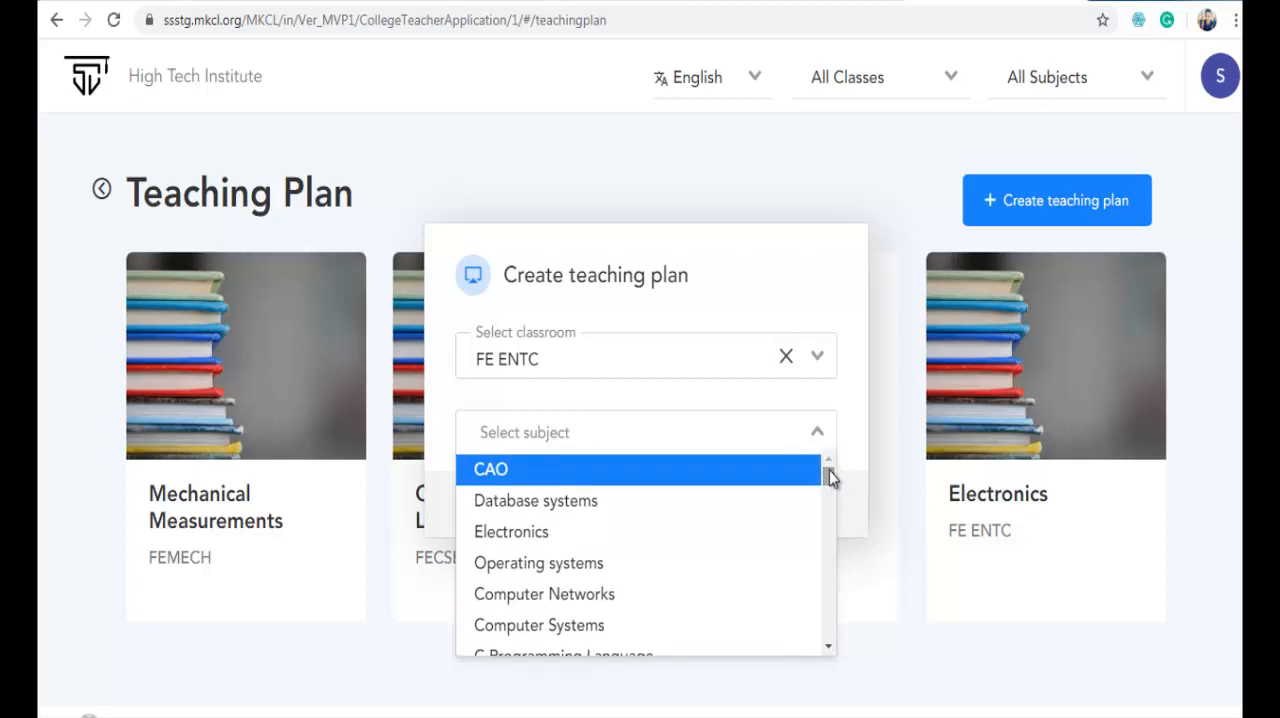
pyautogui.write('elec')
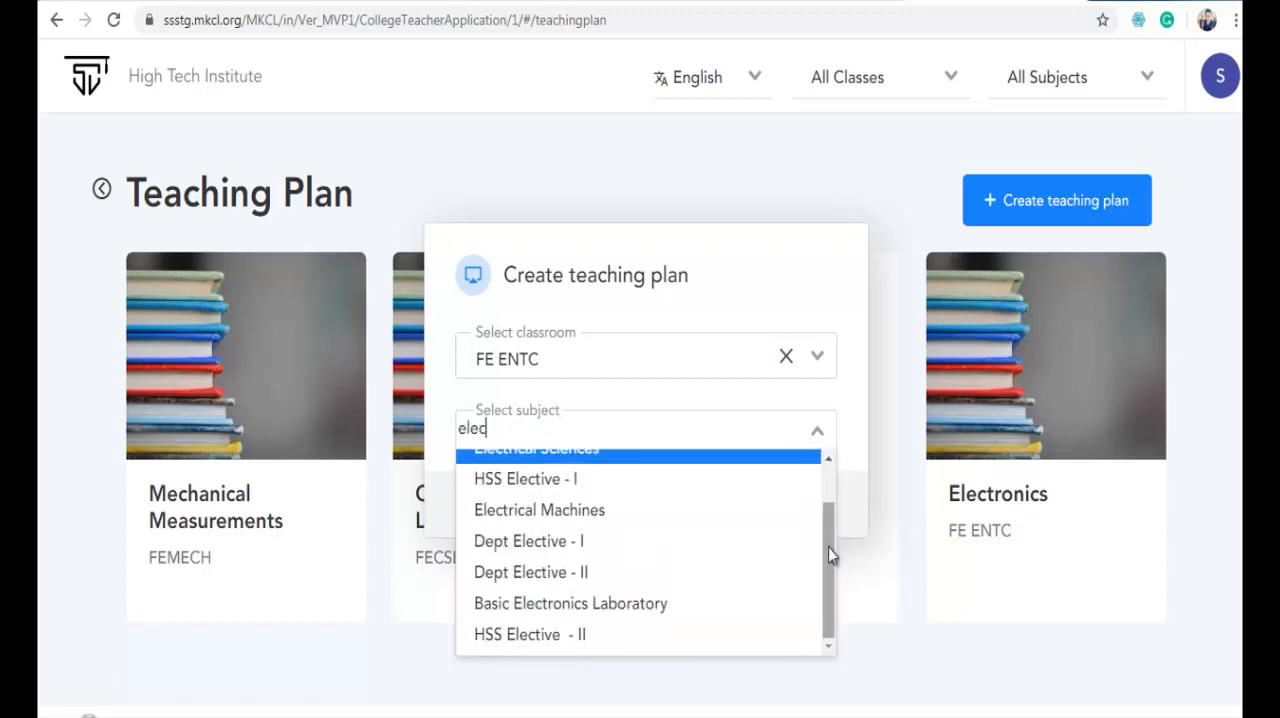
pyautogui.click(691, 606)
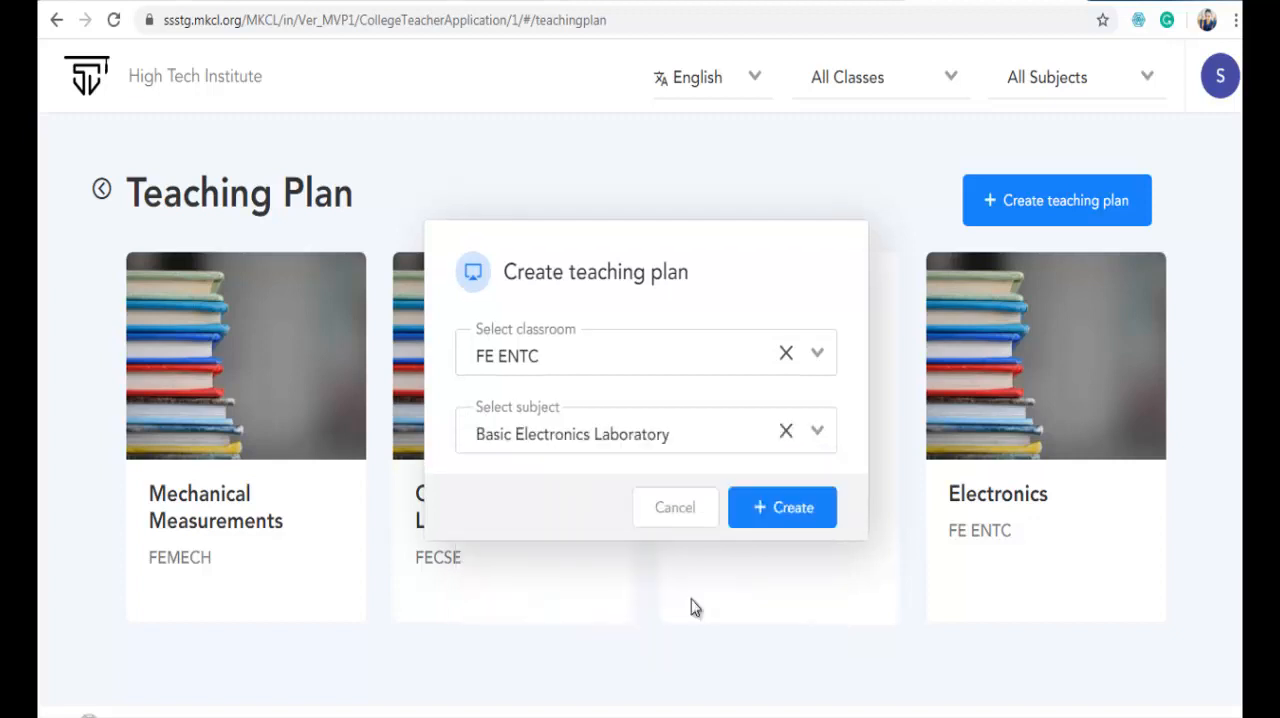
pyautogui.click(790, 515)
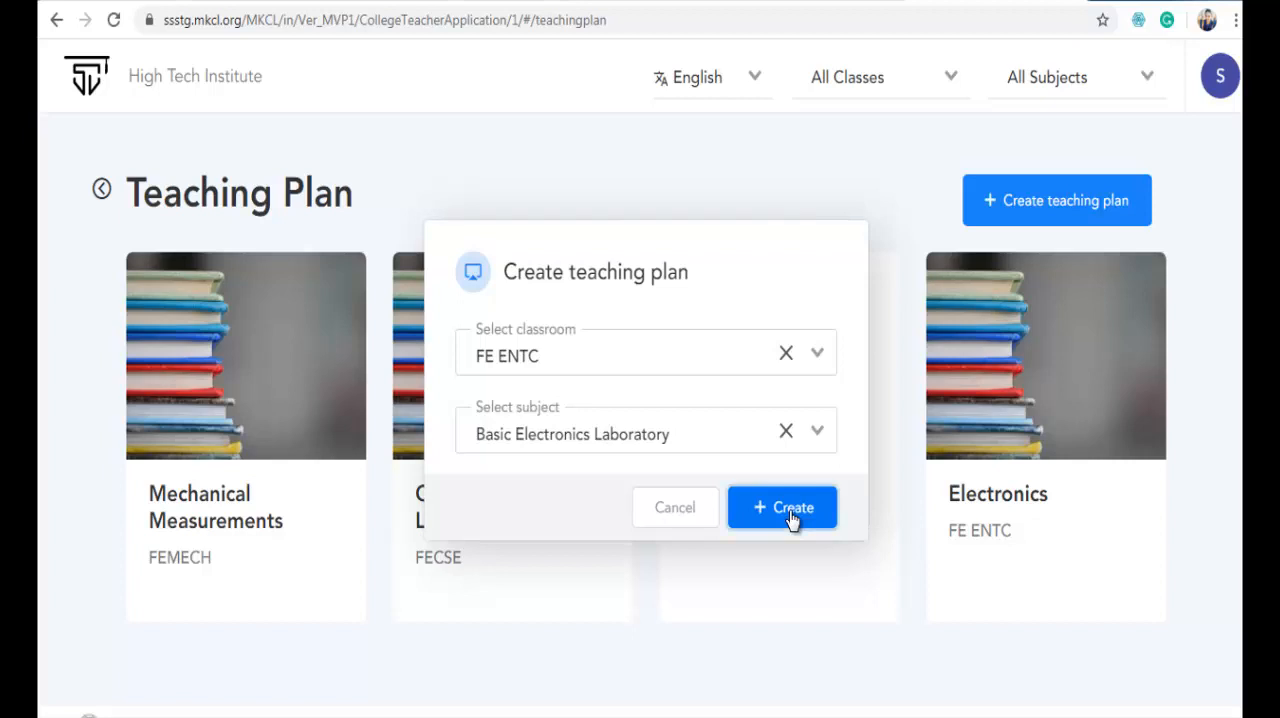
# - Open the Basic Electronics Laboratory plan, then download its teaching plan template and open it in Excel
pyautogui.scroll(-2, 791, 519)
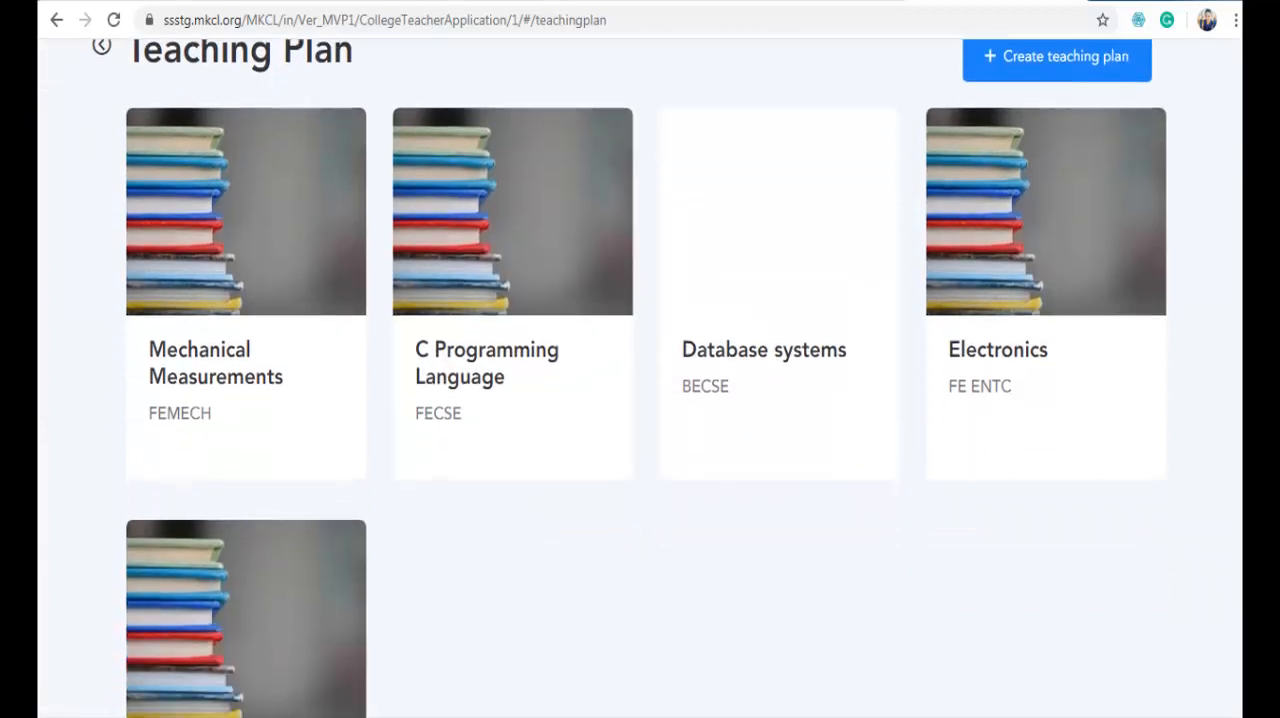
pyautogui.scroll(-4, 640, 378)
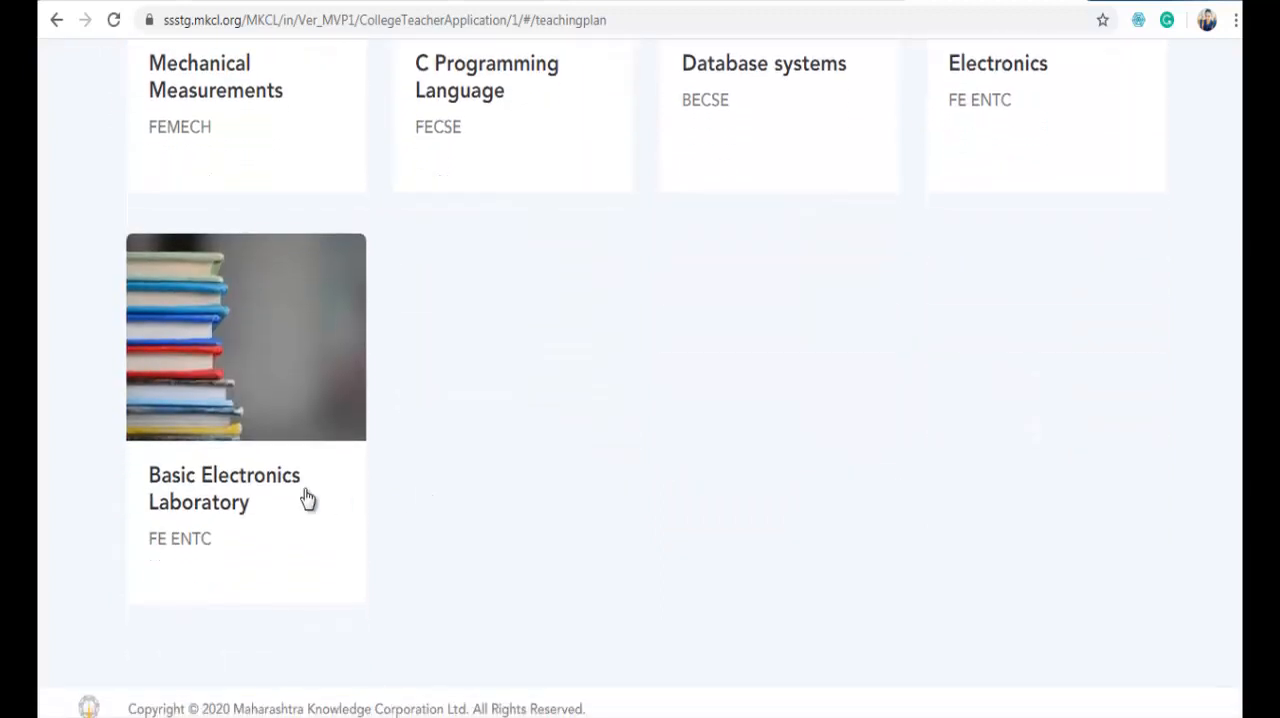
pyautogui.click(272, 499)
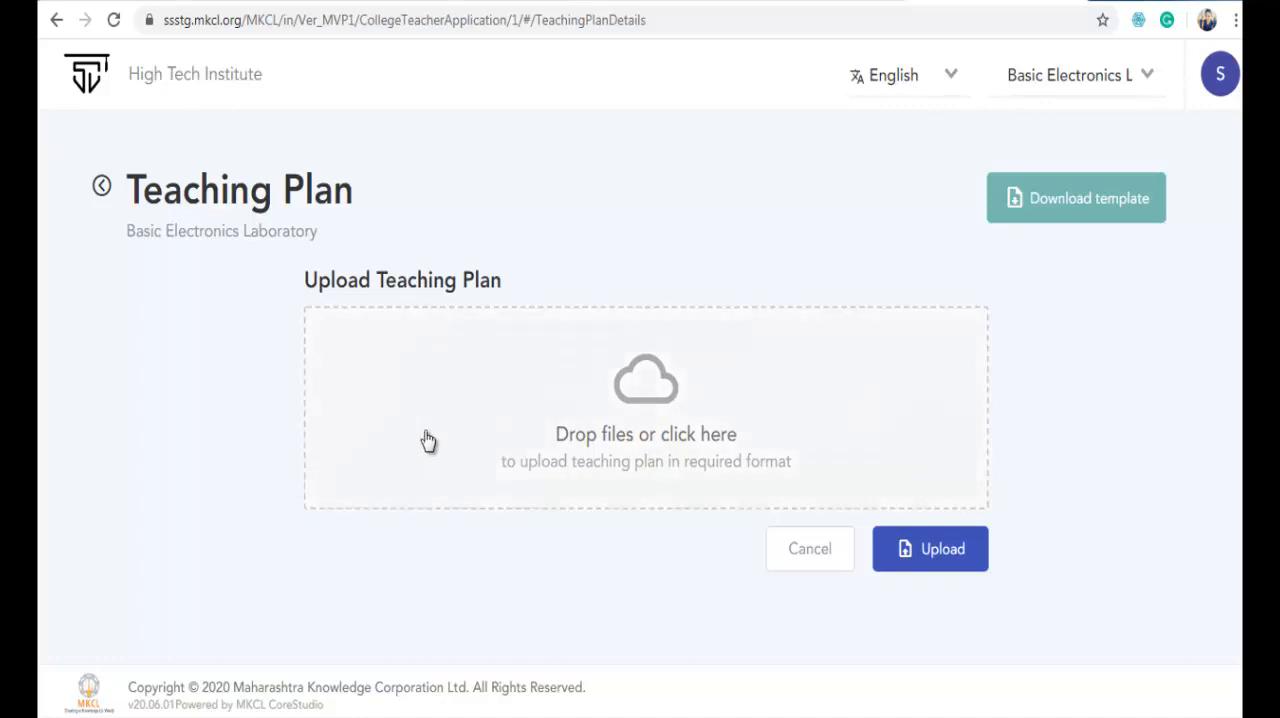
pyautogui.click(1048, 218)
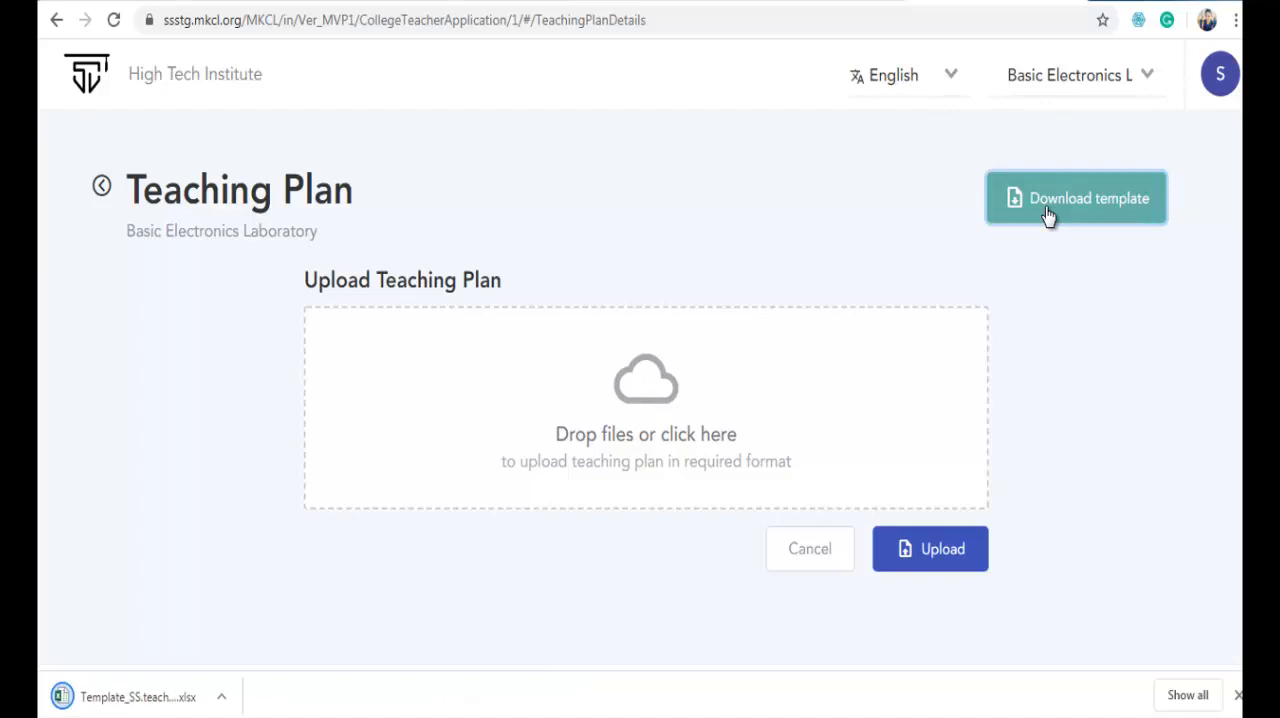
pyautogui.click(140, 697)
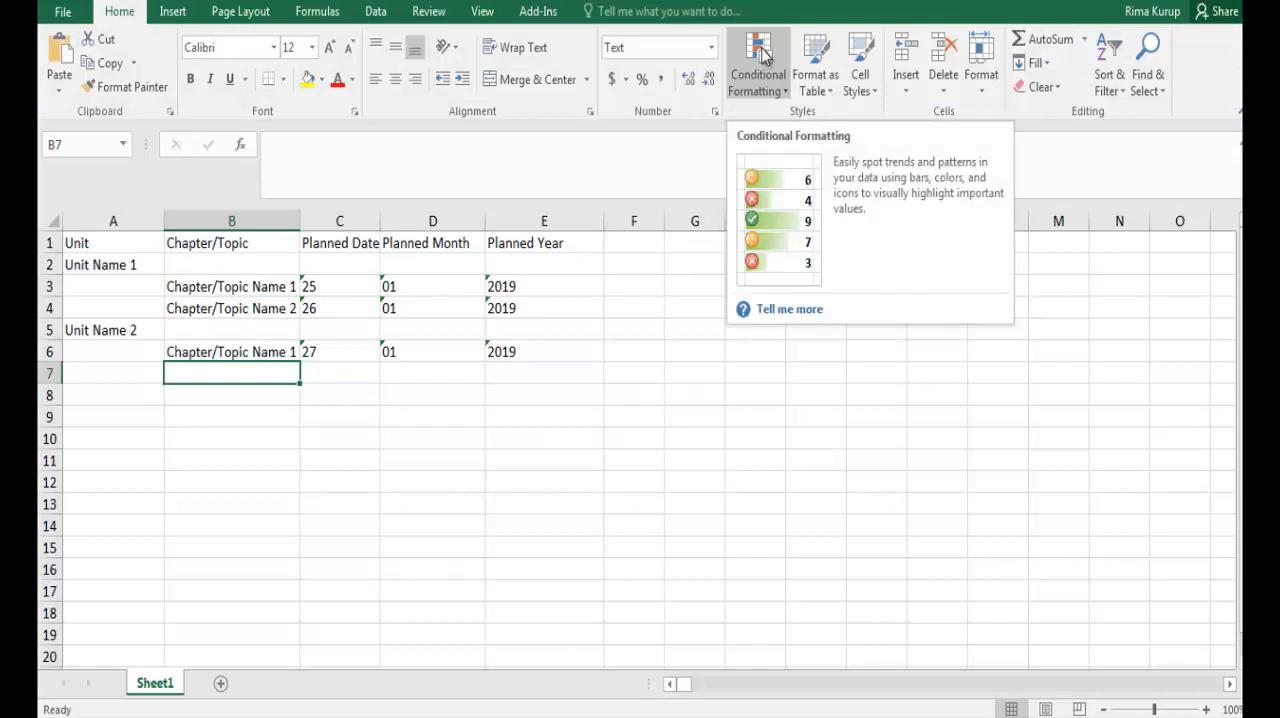
# - Replace the first chapter/topic name in cell B3 with Logic Gates
pyautogui.click(243, 289)
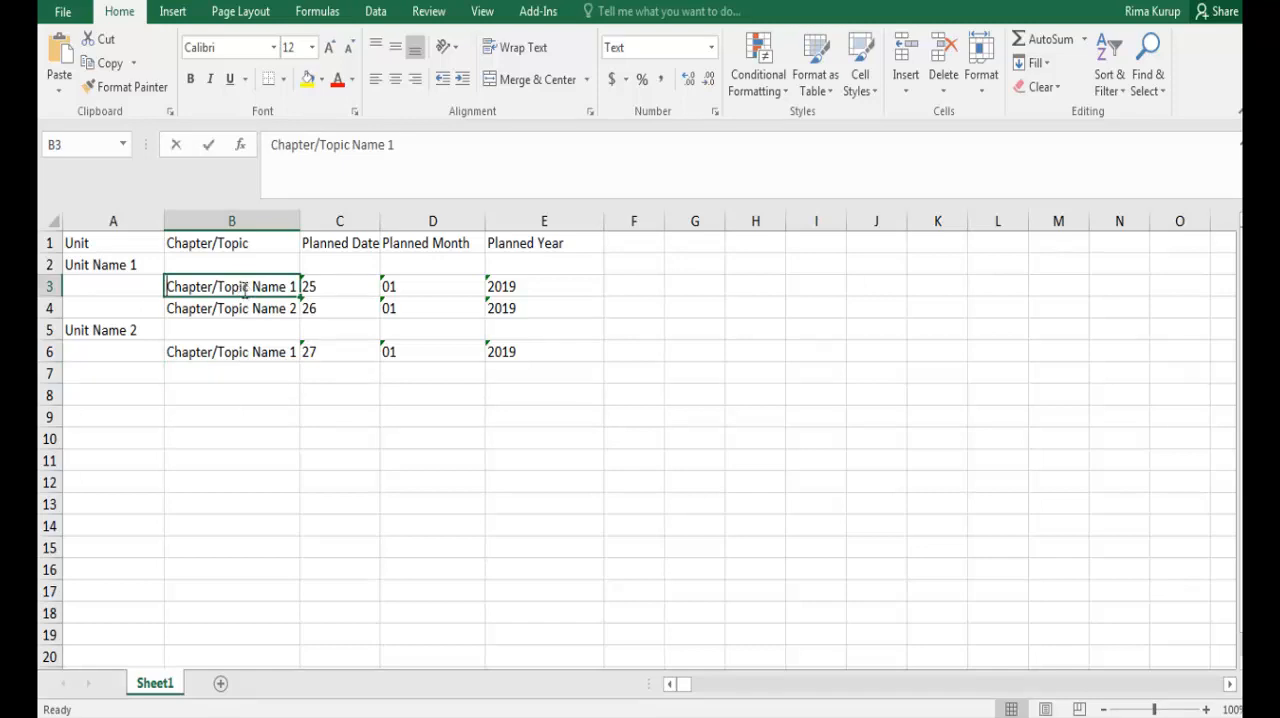
pyautogui.write('Logic Gates')
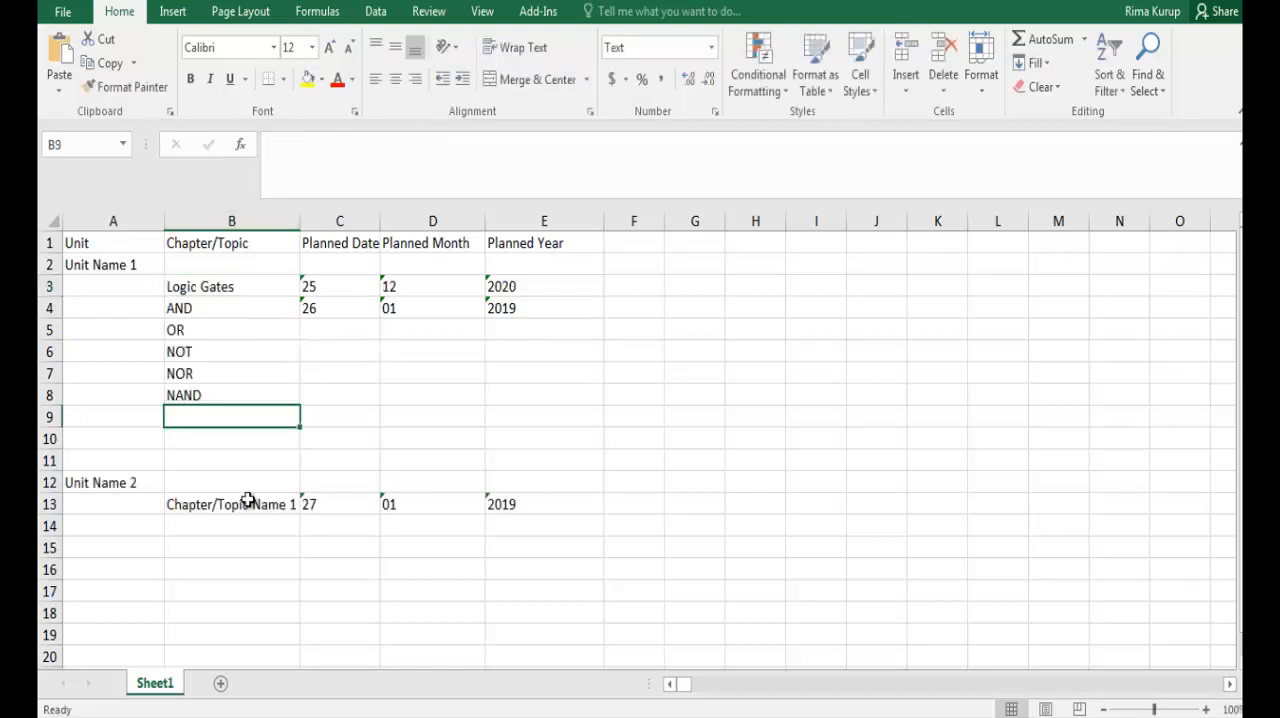
# - Add the topics XOR and XNOR in cells B9 and B10 below NAND
pyautogui.write('XOR')
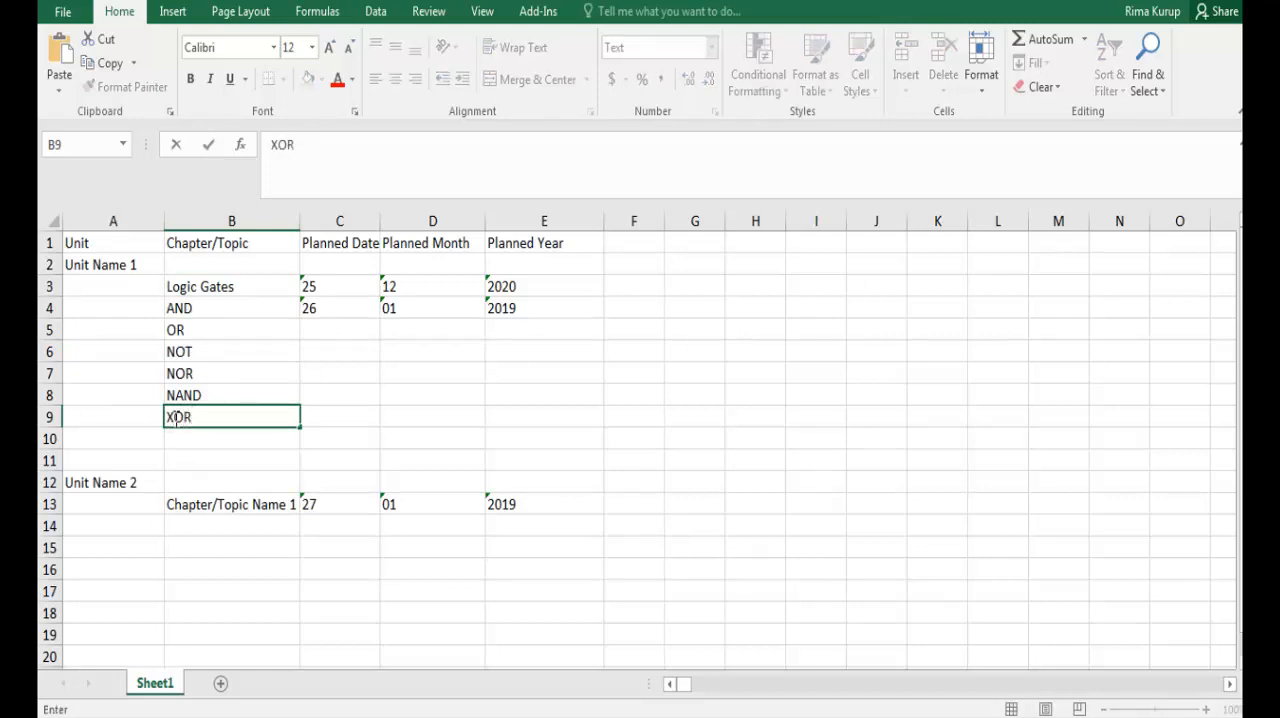
pyautogui.press('Return')
pyautogui.write('X')
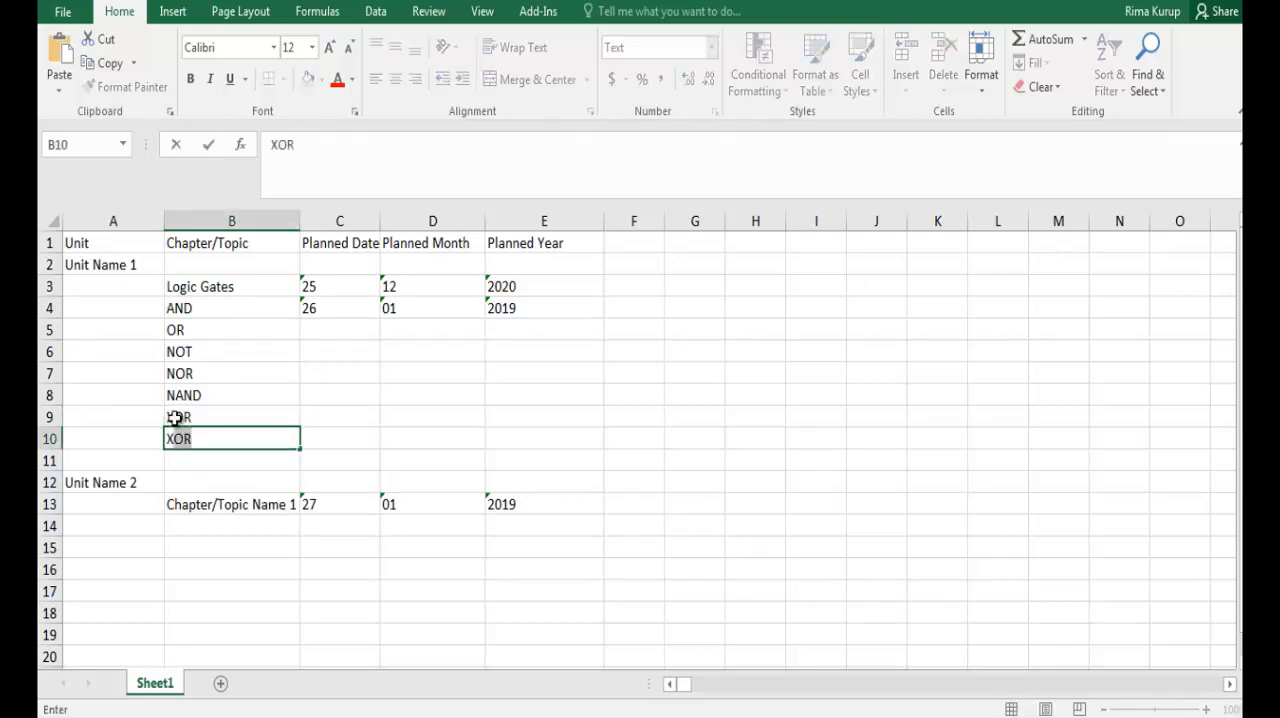
pyautogui.write('No')
pyautogui.press('BackSpace')
pyautogui.press('BackSpace')
pyautogui.press('BackSpace')
pyautogui.write('XNOR')
pyautogui.click(297, 395)
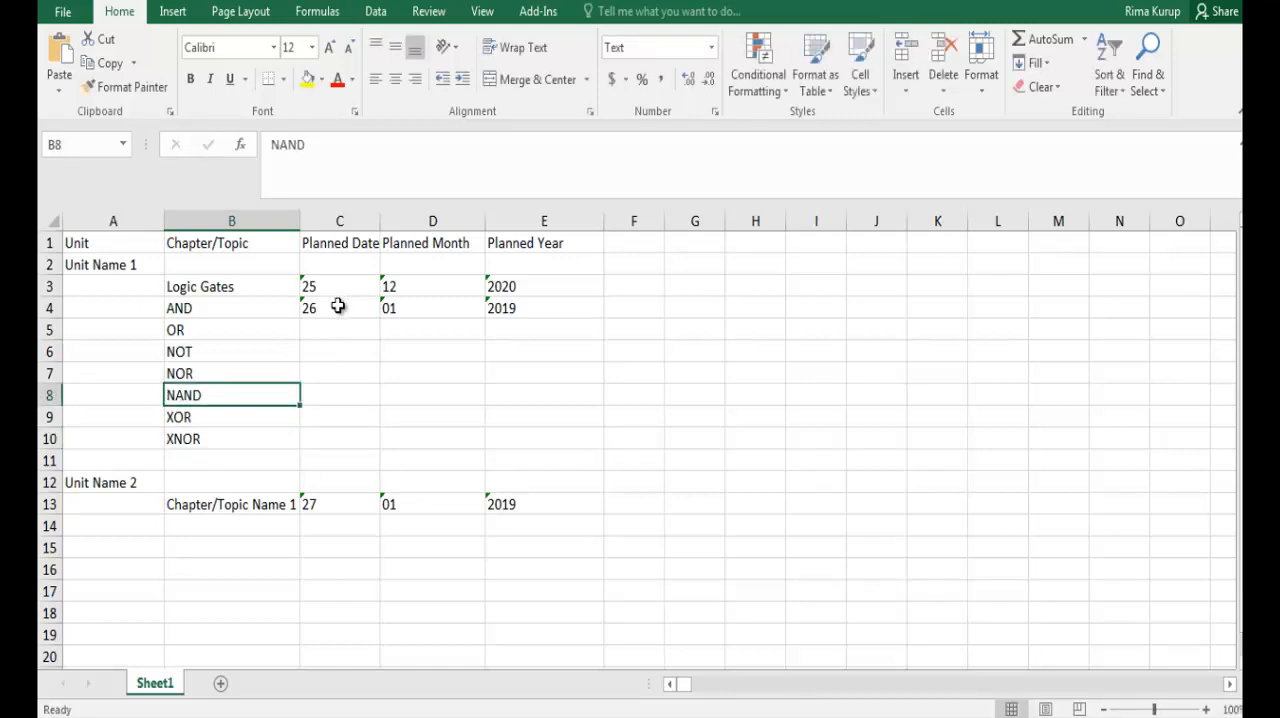
# - Select the planned date, month and year cells beside the topics, and save the workbook
pyautogui.moveTo(338, 307); pyautogui.dragTo(523, 320)
pyautogui.moveTo(334, 289); pyautogui.dragTo(583, 435)
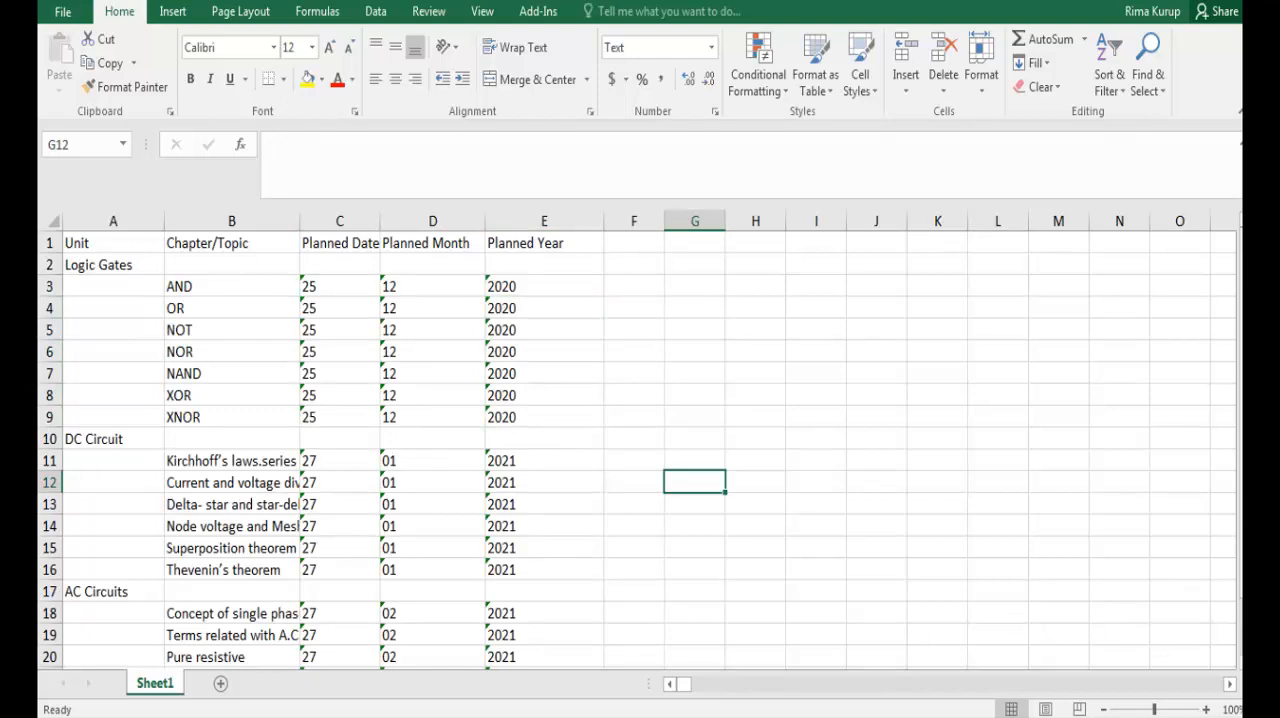
pyautogui.click(60, 11)
pyautogui.click(74, 186)
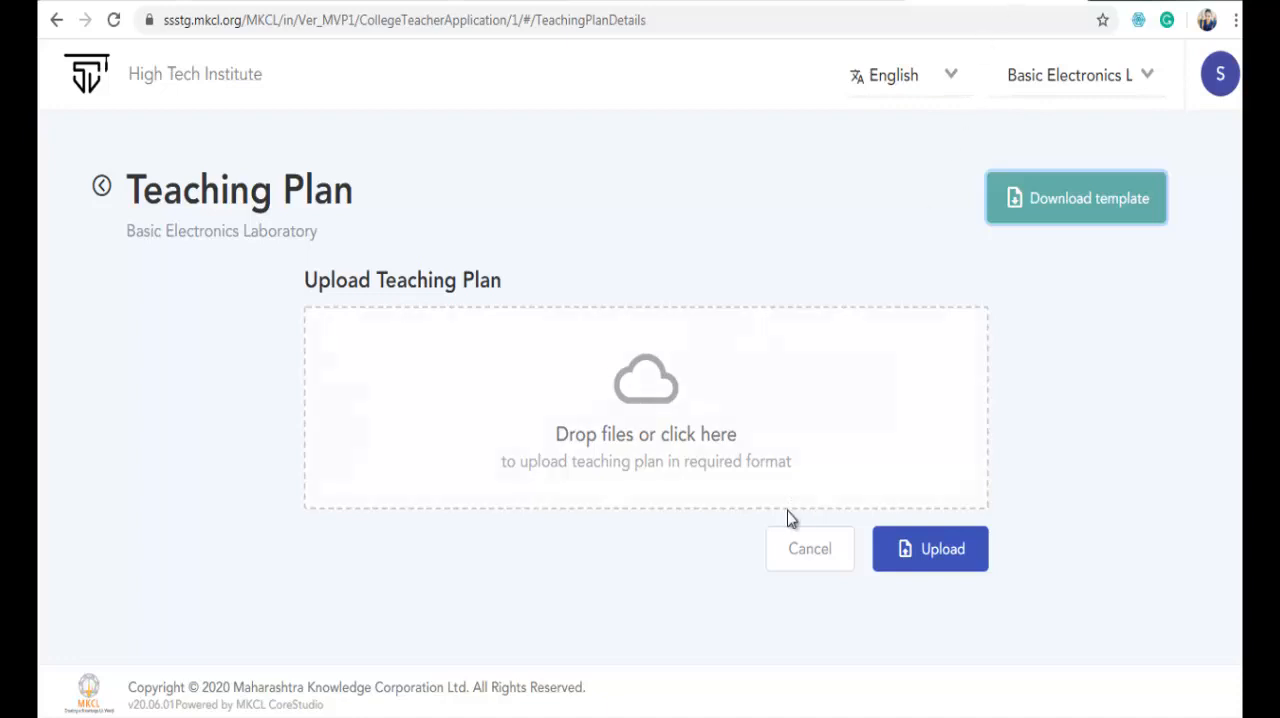
# - Upload Template_SS.teachingplans (1).xlsx from the Downloads folder as the Basic Electronics Laboratory teaching plan and confirm it
pyautogui.click(691, 433)
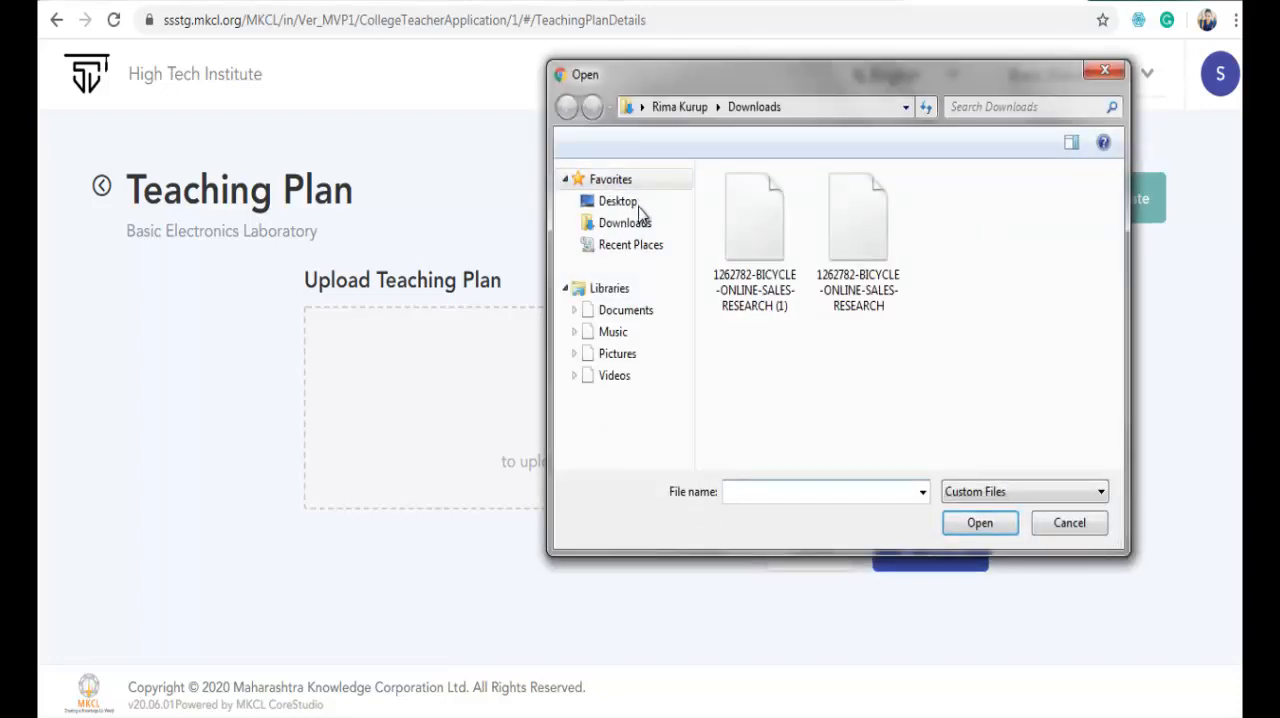
pyautogui.click(638, 220)
pyautogui.click(737, 491)
pyautogui.write('Template.xlsx')
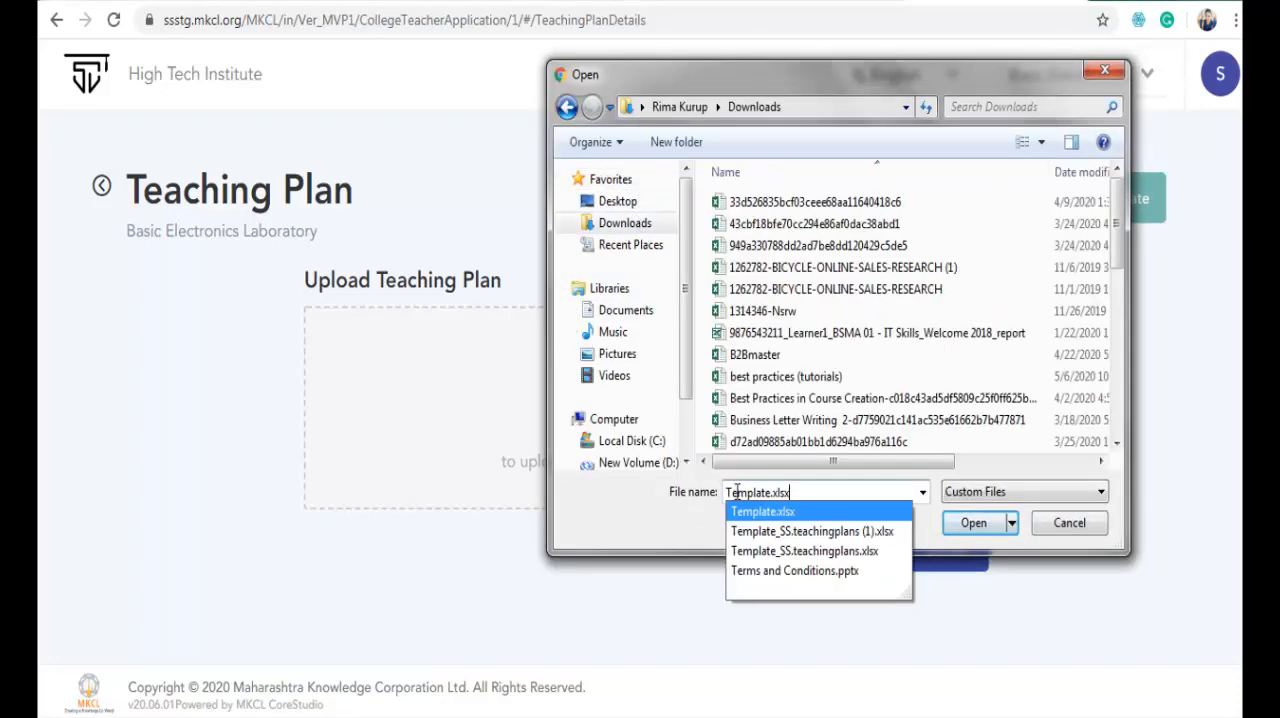
pyautogui.press('Down')
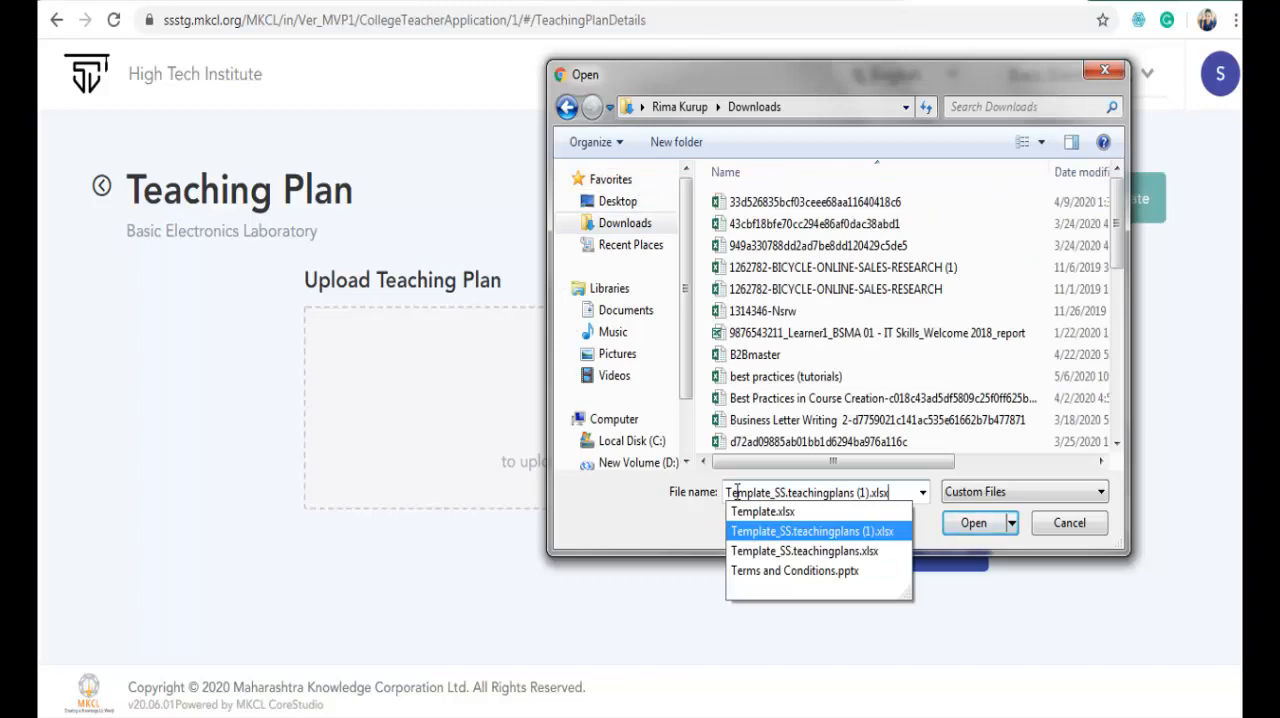
pyautogui.press('Return')
pyautogui.click(930, 548)
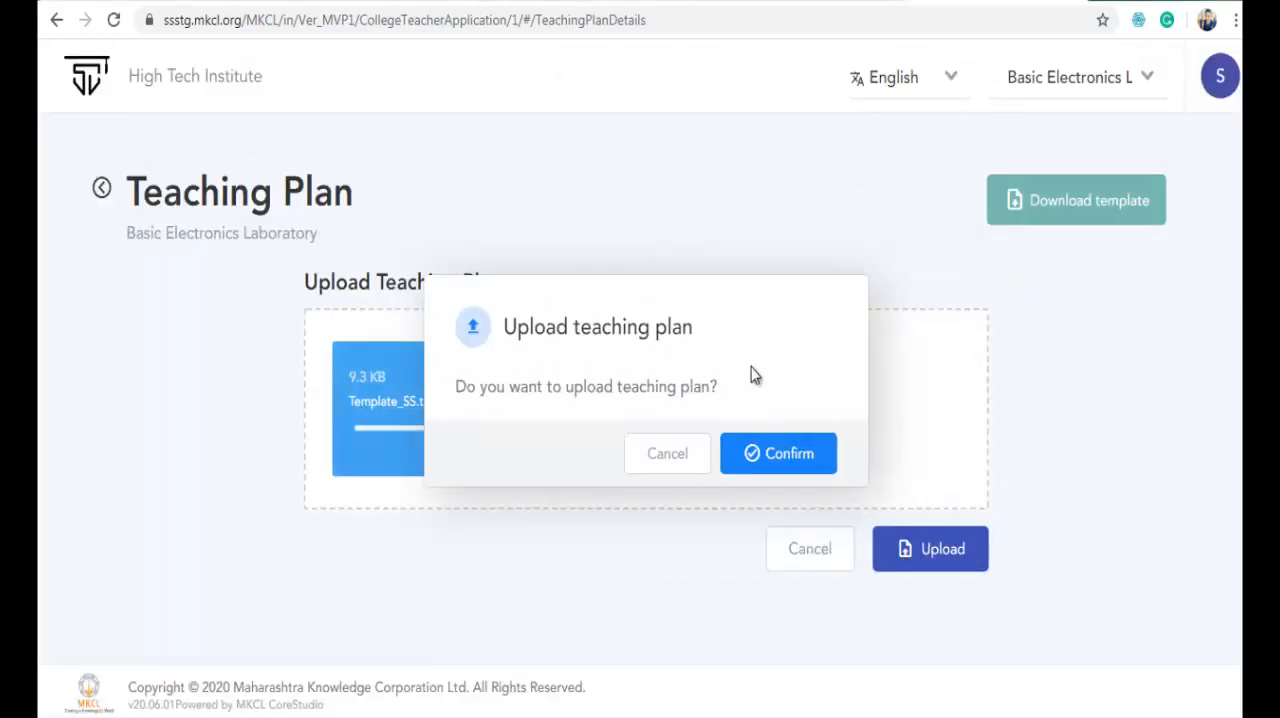
pyautogui.click(788, 456)
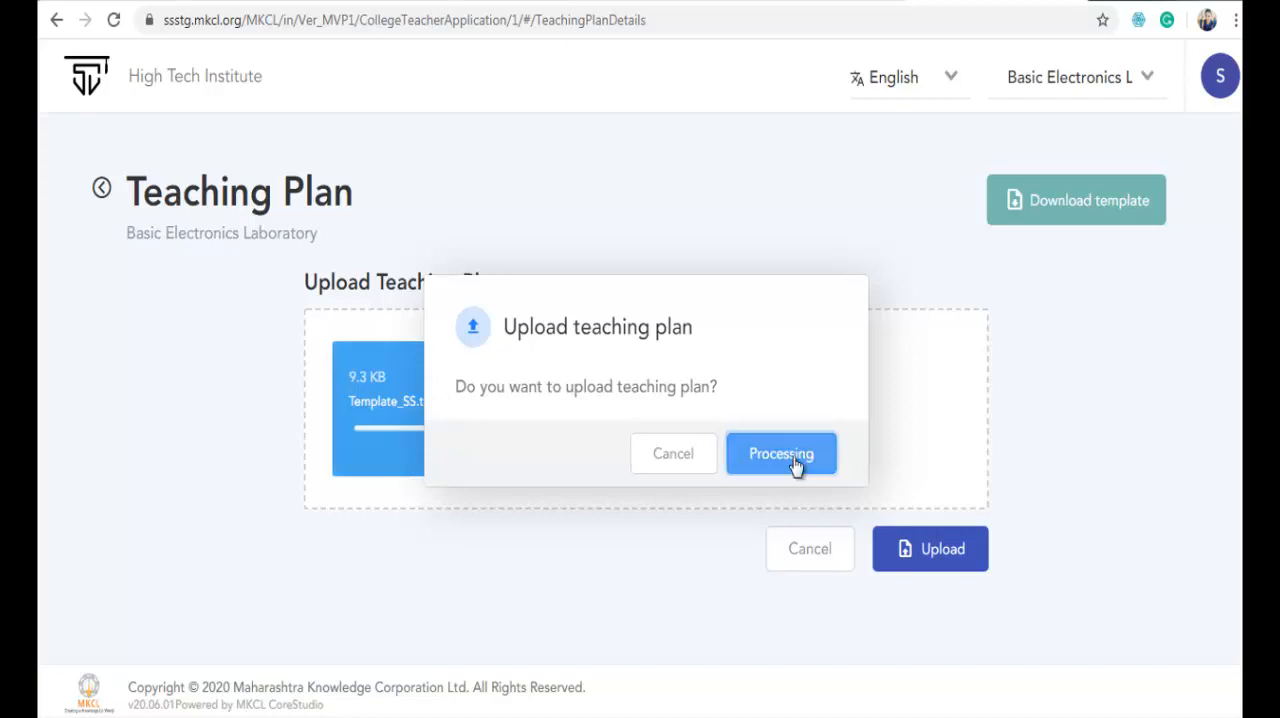
# - Review the units, topics and planned dates throughout the uploaded teaching plan
pyautogui.scroll(-12, 660, 400)
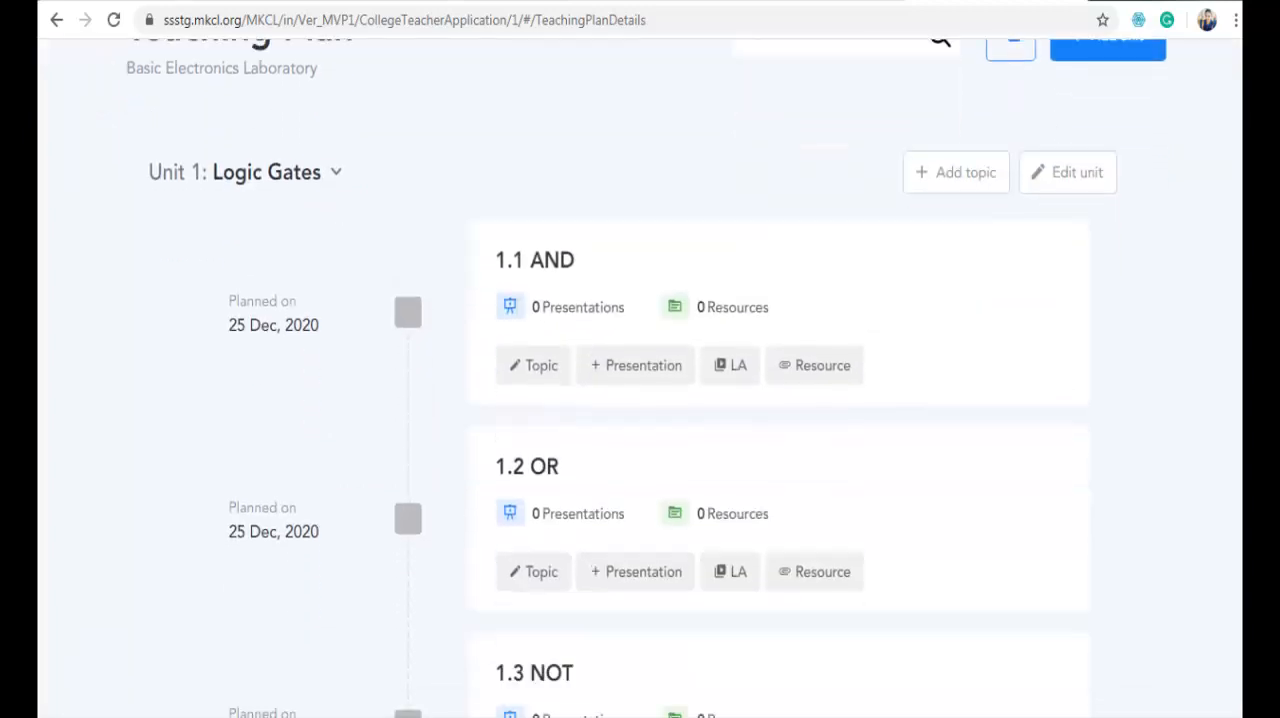
pyautogui.scroll(-8, 660, 400)
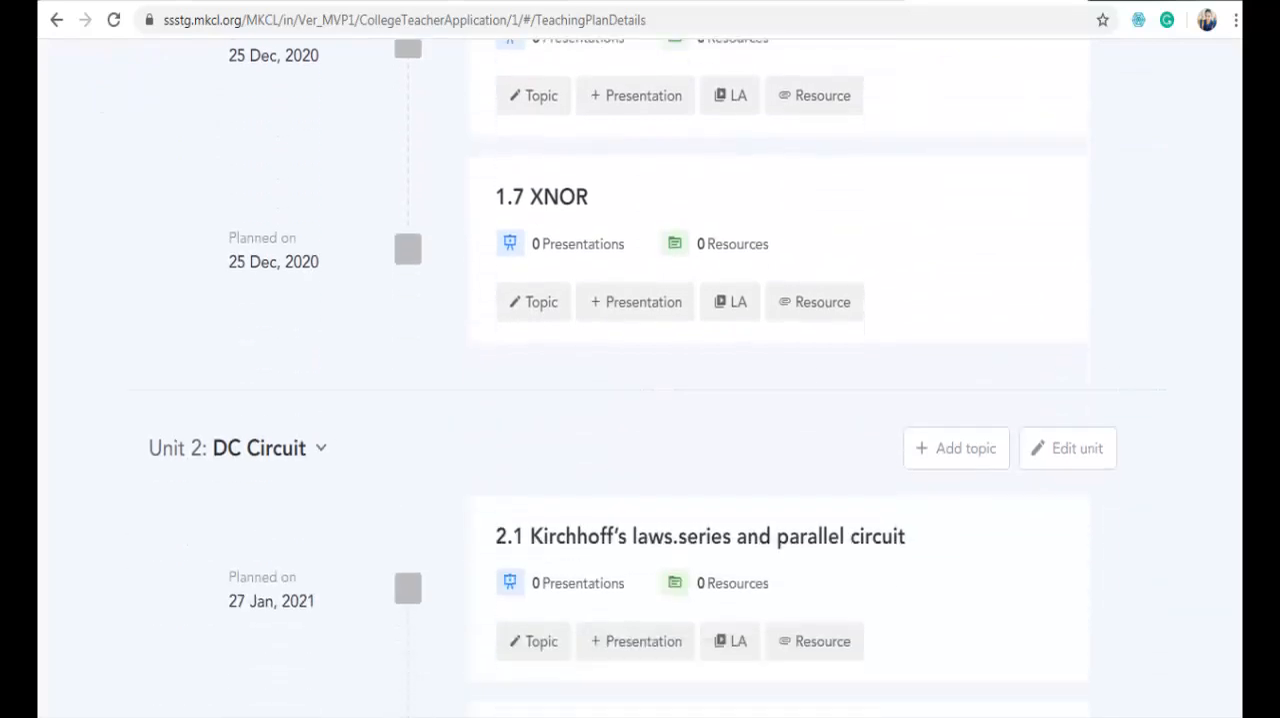
pyautogui.scroll(-9, 660, 400)
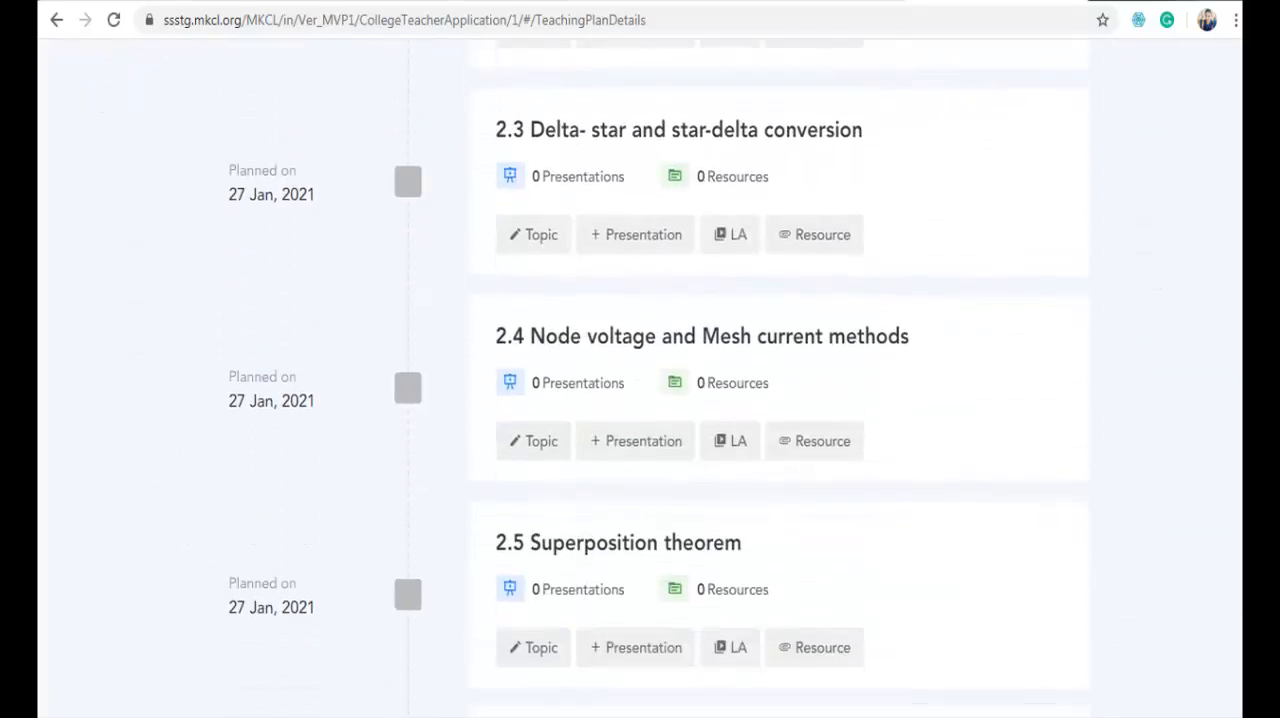
pyautogui.scroll(-6, 1237, 306)
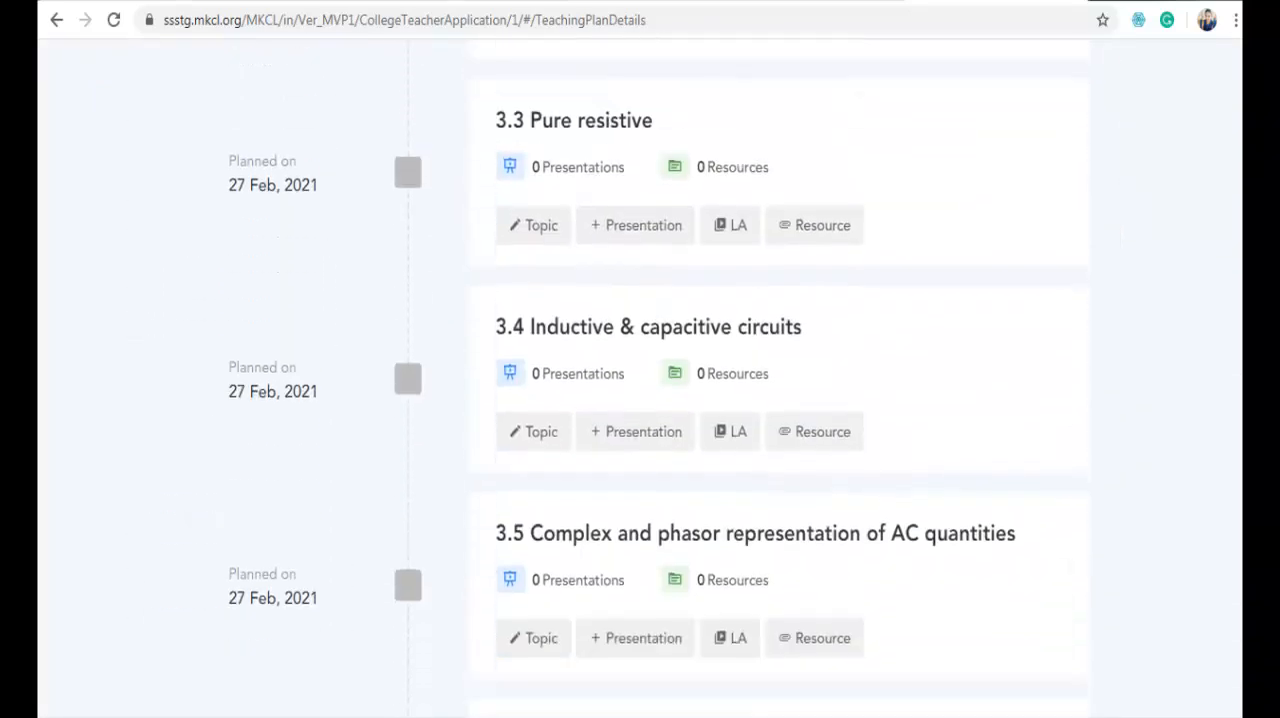
pyautogui.scroll(14, 1237, 306)
pyautogui.scroll(20, 1237, 306)
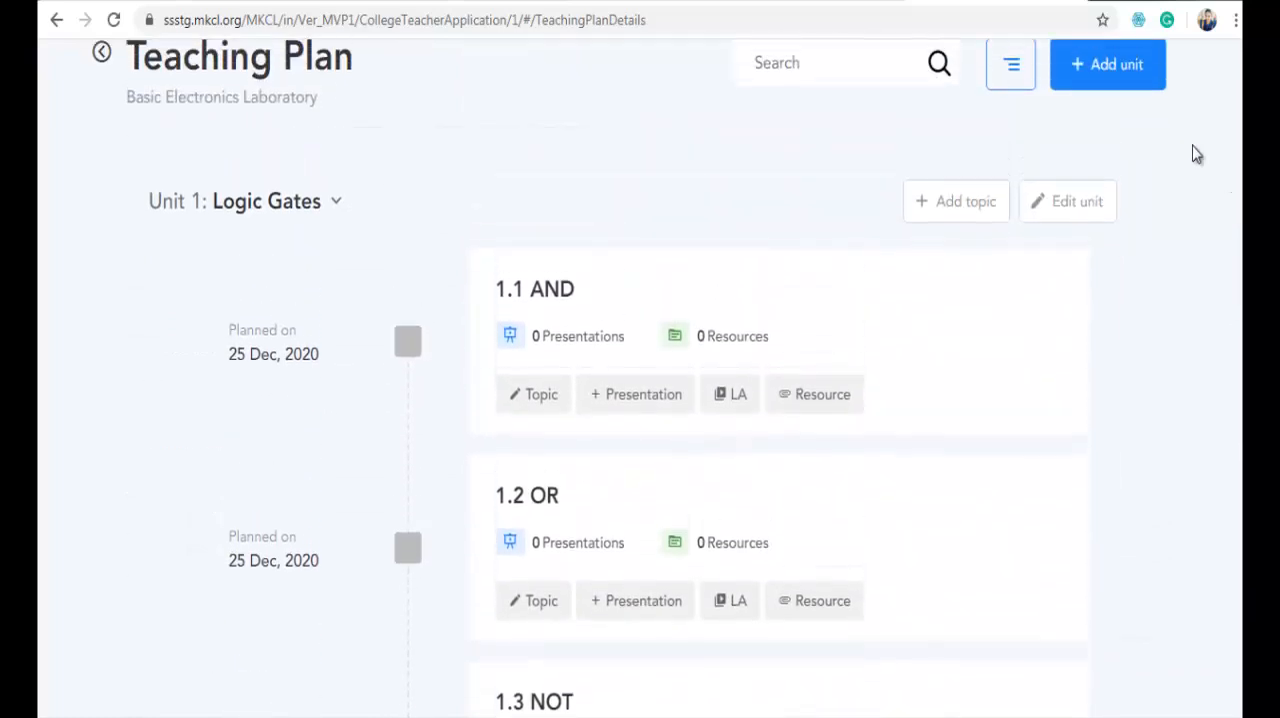
# - Check the name and placement options for editing the Logic Gates unit, and leave without saving
pyautogui.click(1077, 204)
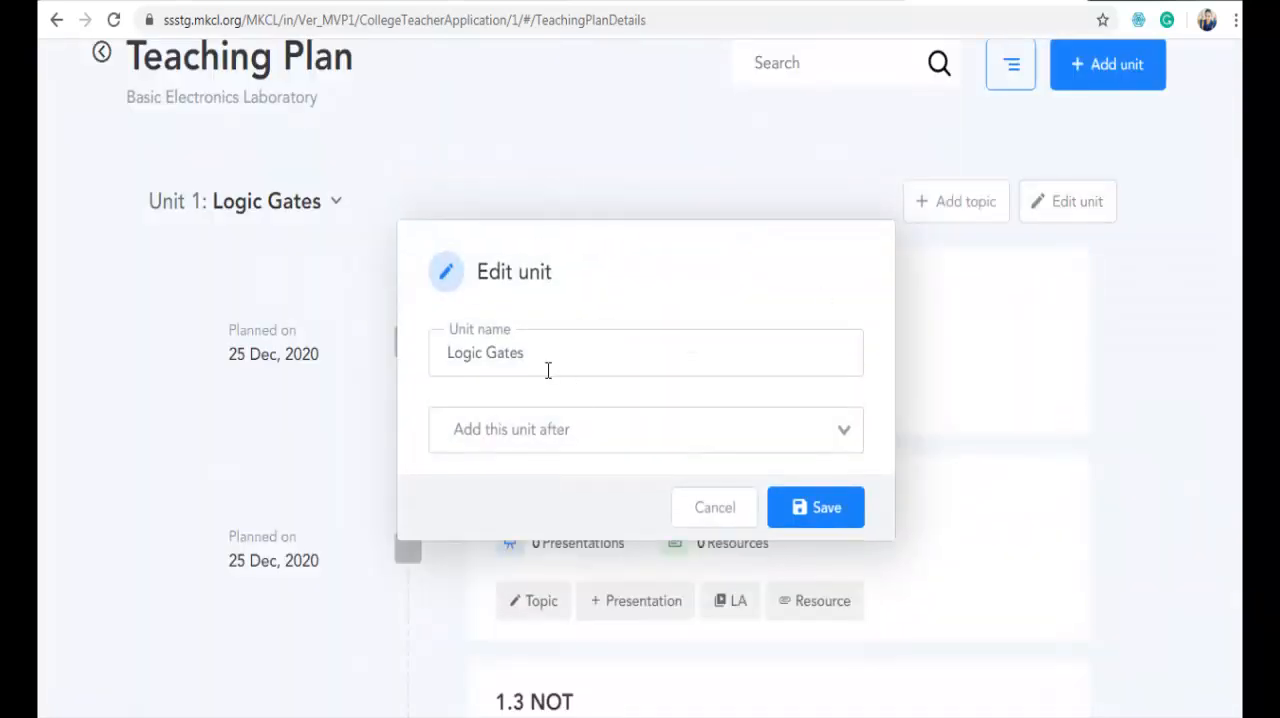
pyautogui.click(527, 433)
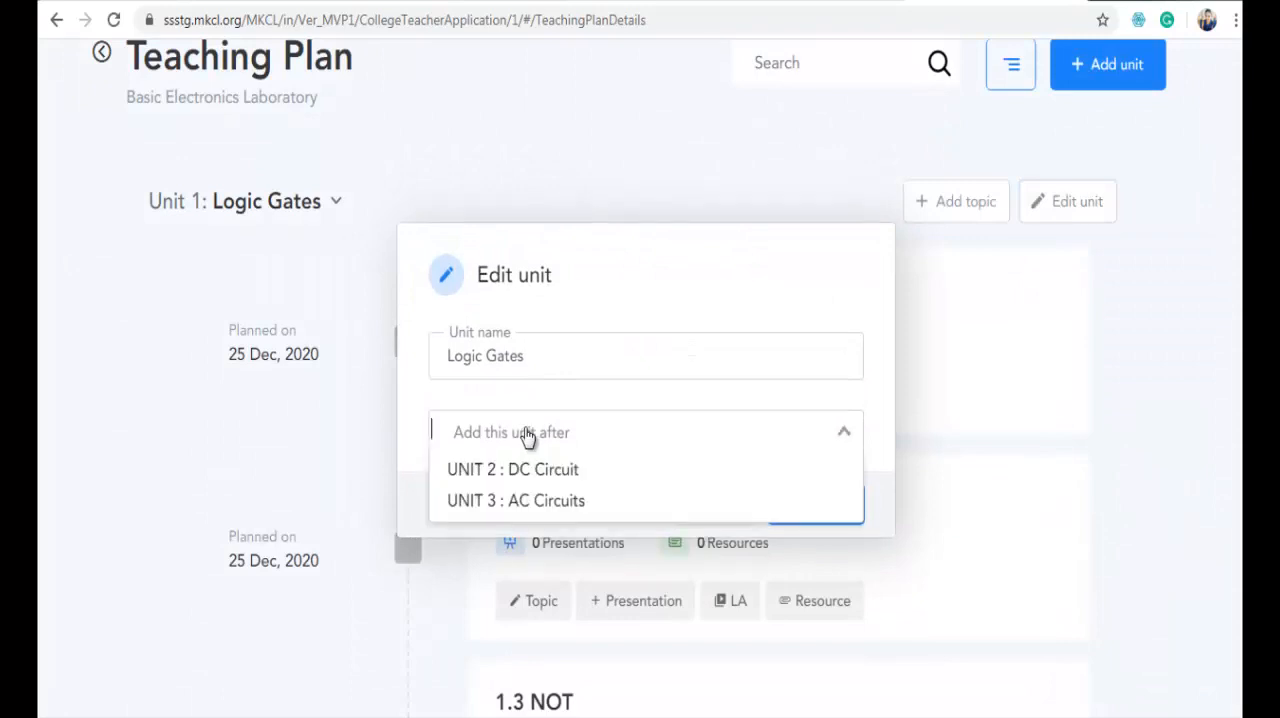
pyautogui.click(714, 510)
pyautogui.click(714, 510)
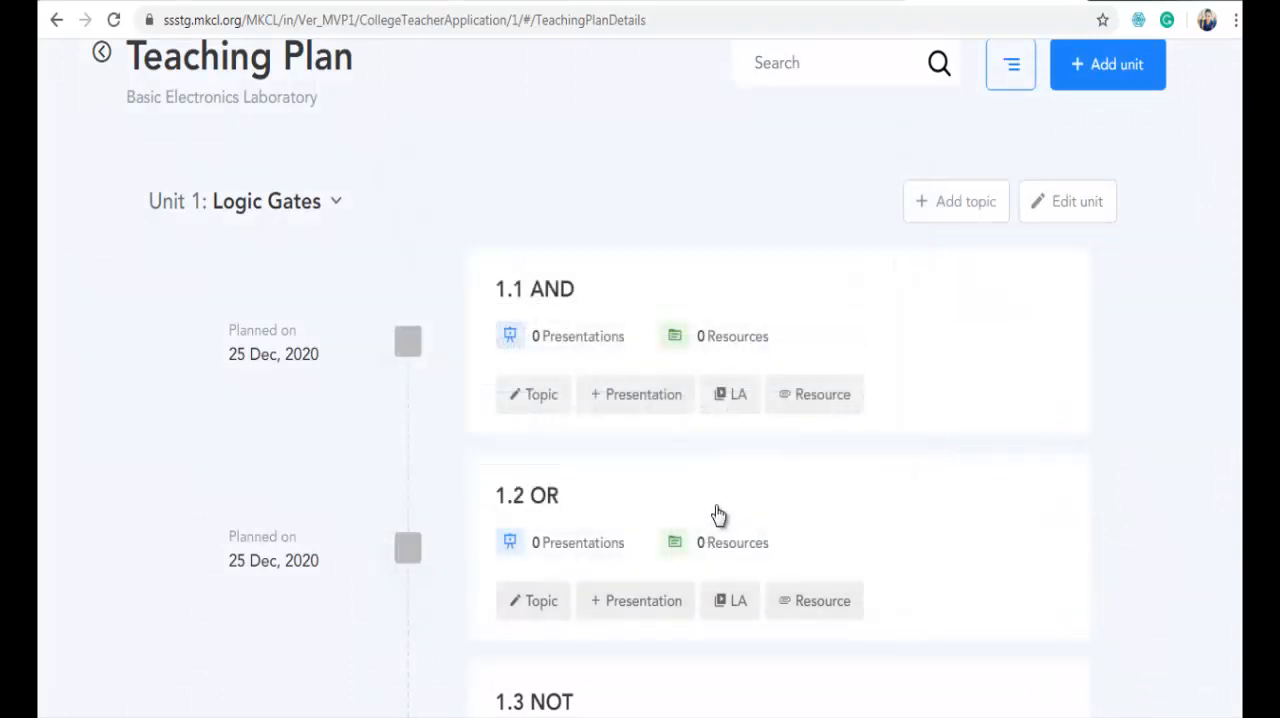
# - Check the name, planned date and placement options for editing the AND topic, and leave without saving
pyautogui.click(543, 400)
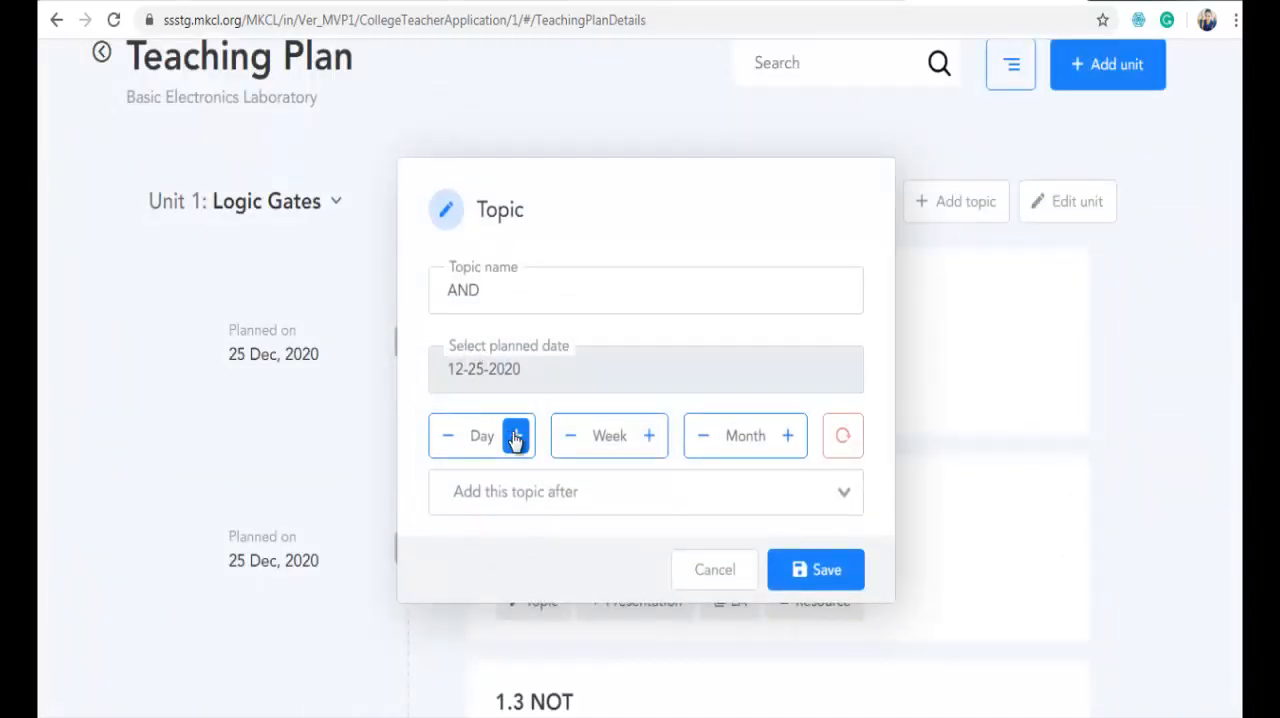
pyautogui.click(516, 438)
pyautogui.click(447, 438)
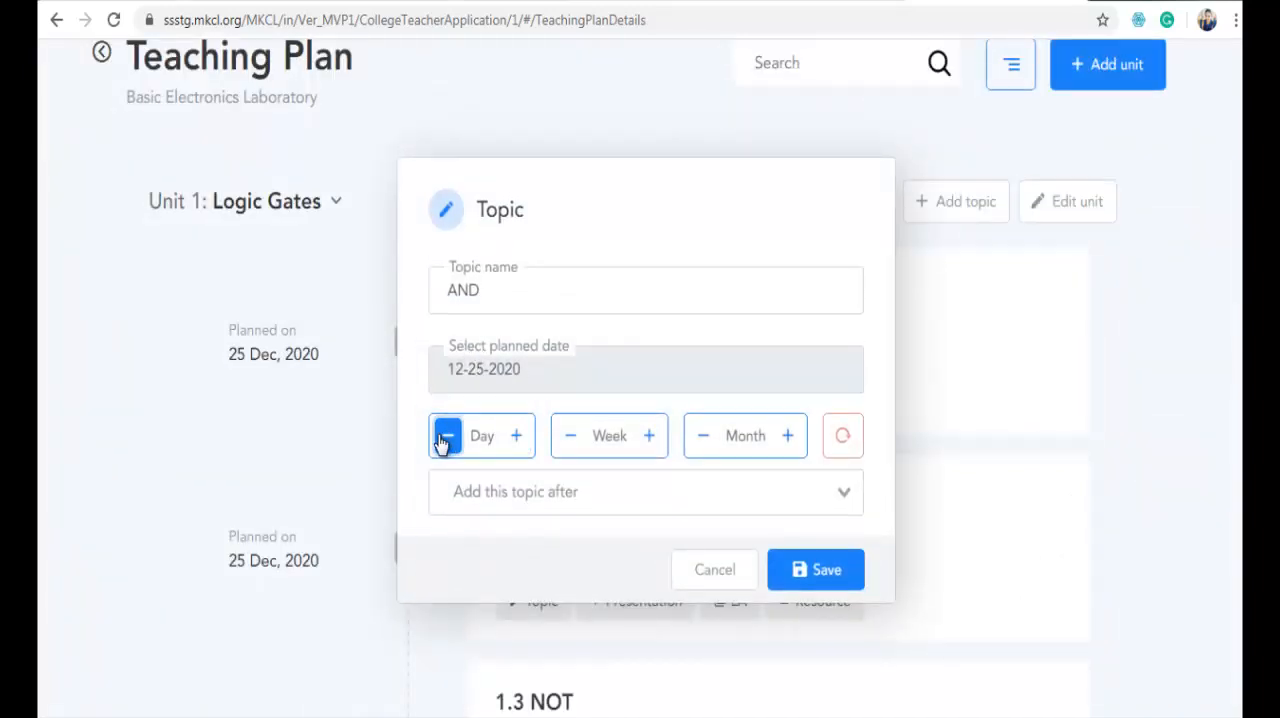
pyautogui.click(648, 437)
pyautogui.click(570, 437)
pyautogui.click(650, 490)
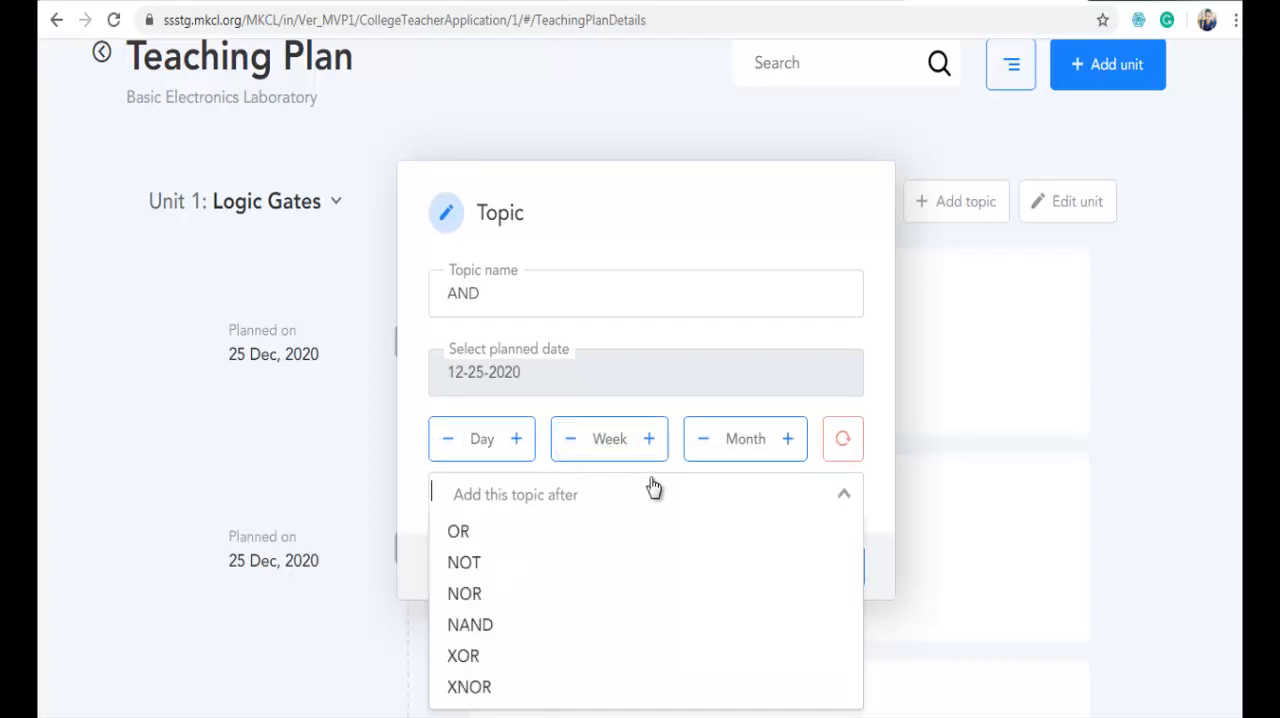
pyautogui.click(844, 489)
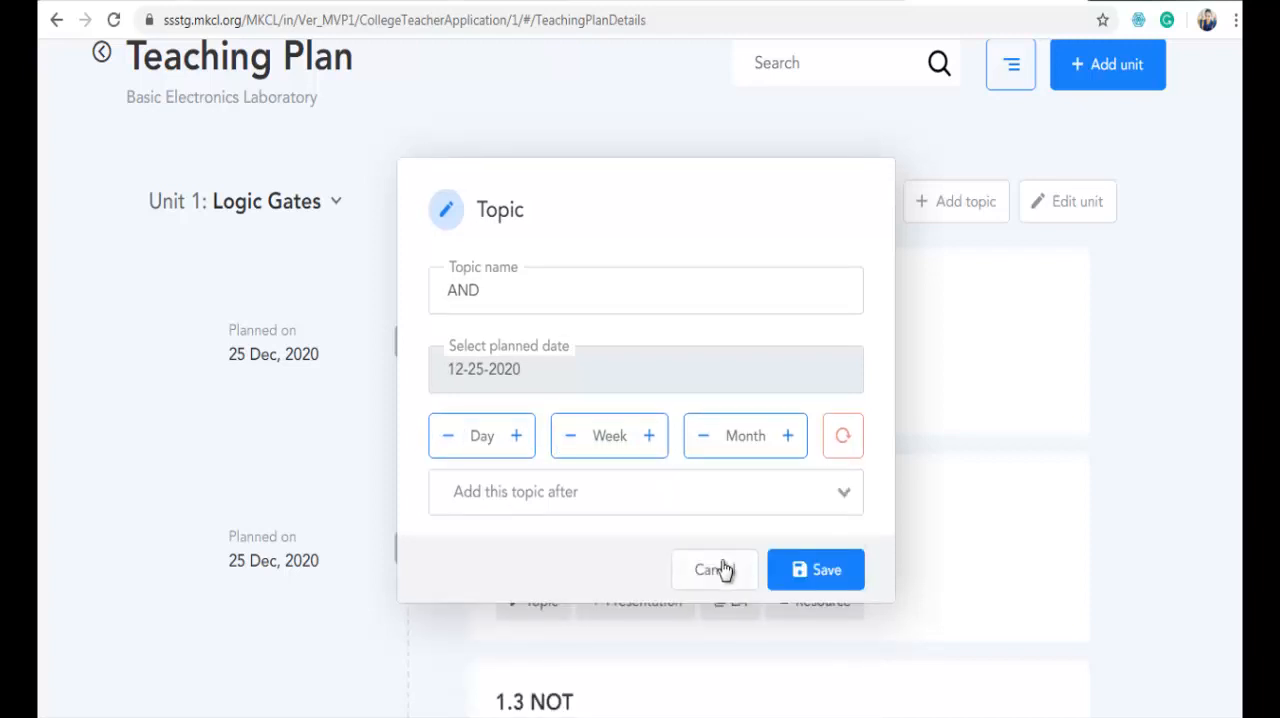
pyautogui.click(722, 569)
# - Check the name and description fields for creating a presentation for the AND topic, and leave without creating it
pyautogui.scroll(-2, 780, 209)
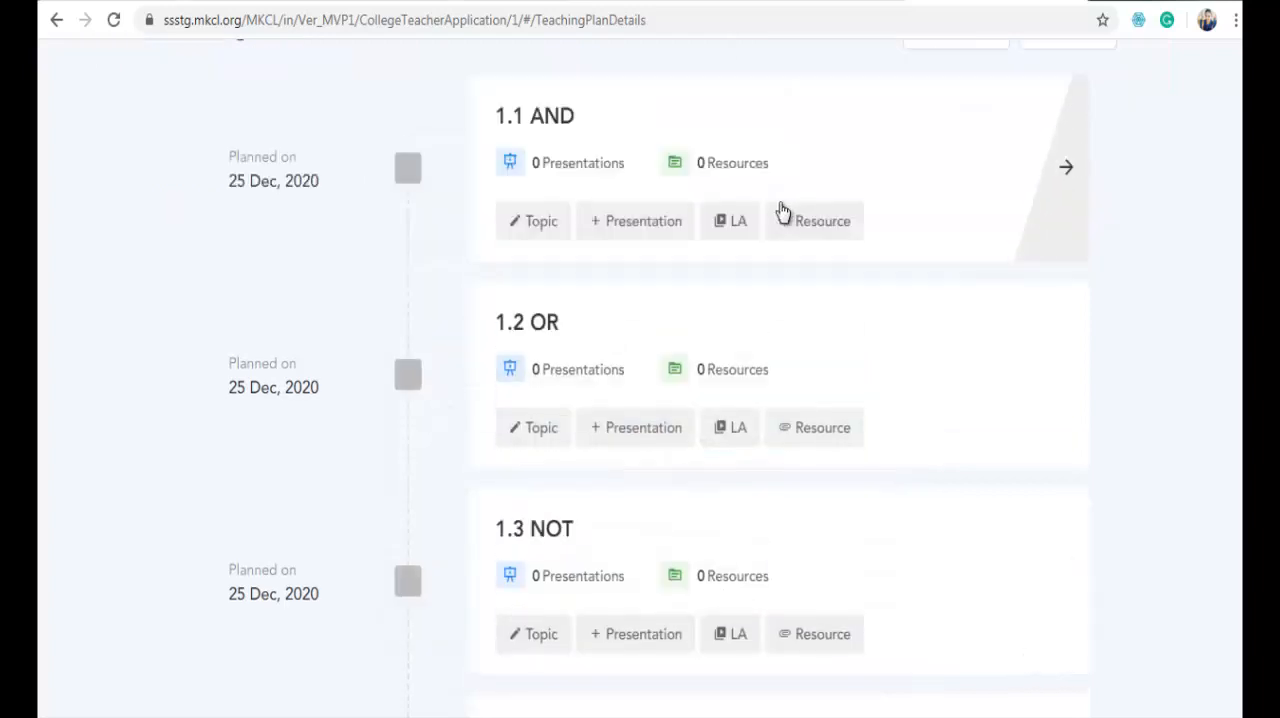
pyautogui.click(657, 226)
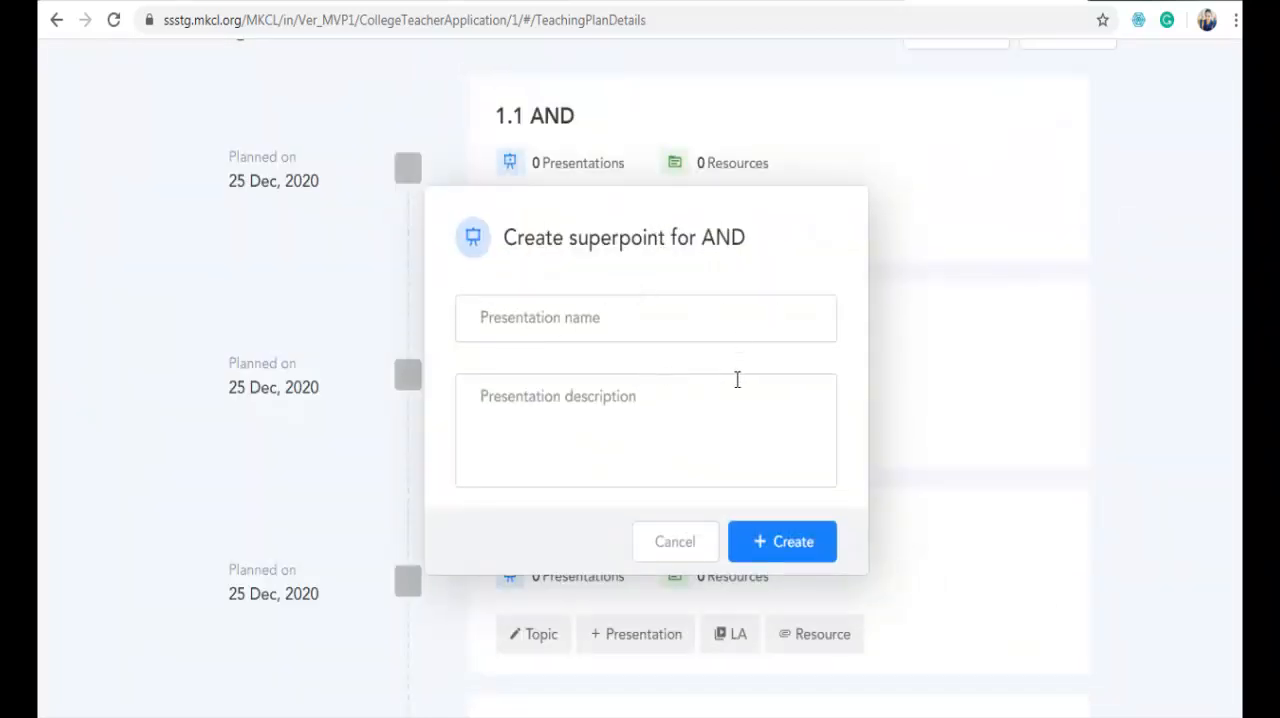
pyautogui.click(680, 541)
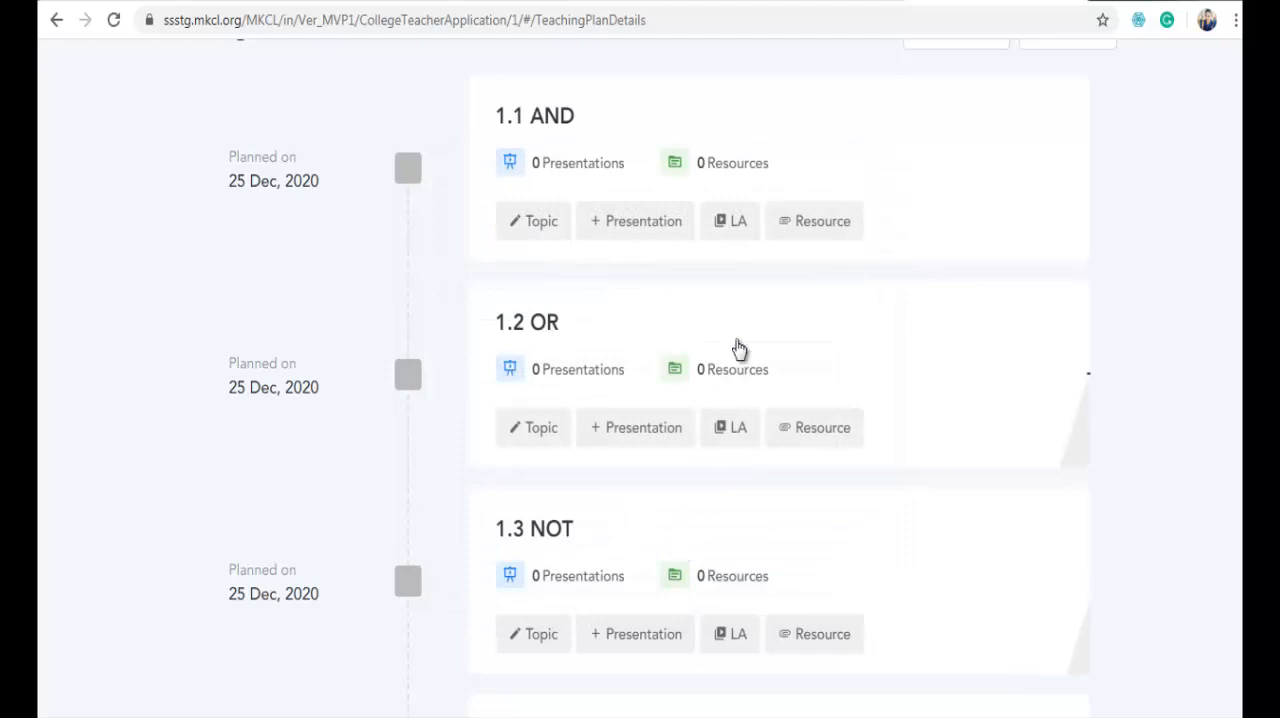
# - Explore the YouTube, Google and Wikipedia links in the AND topic's LA mind map, and return to the teaching plan
pyautogui.click(738, 224)
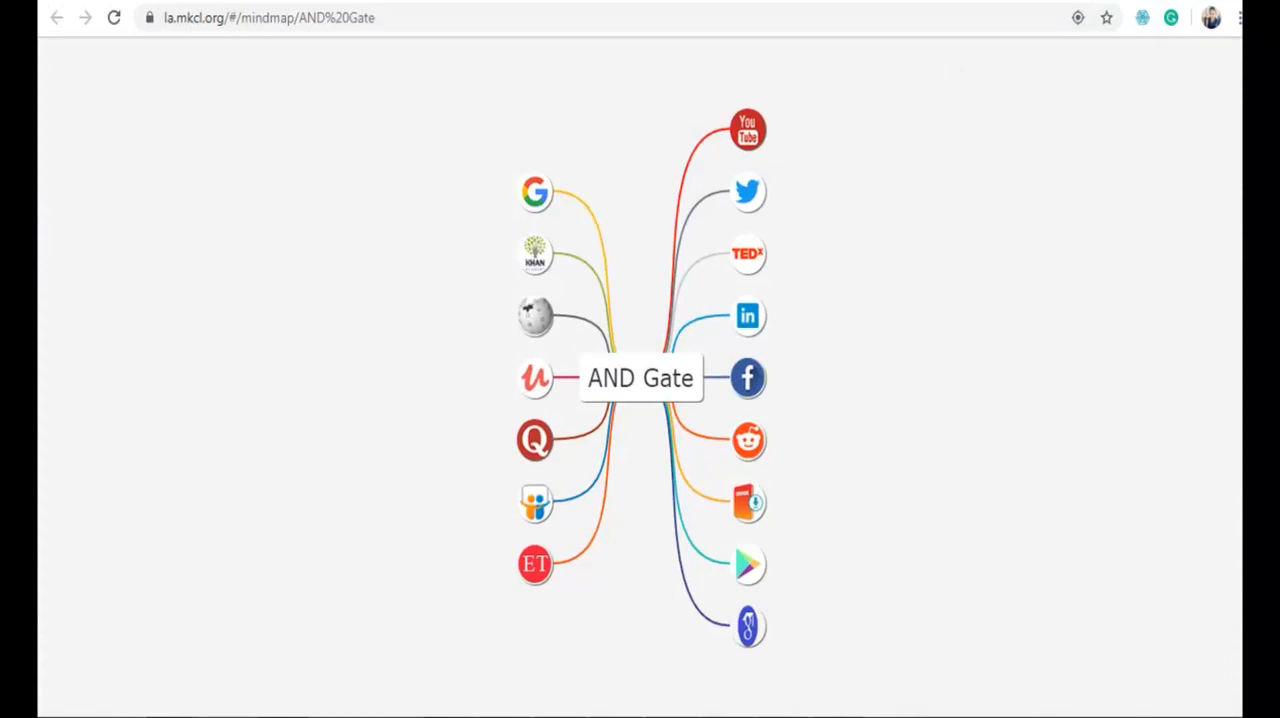
pyautogui.click(748, 132)
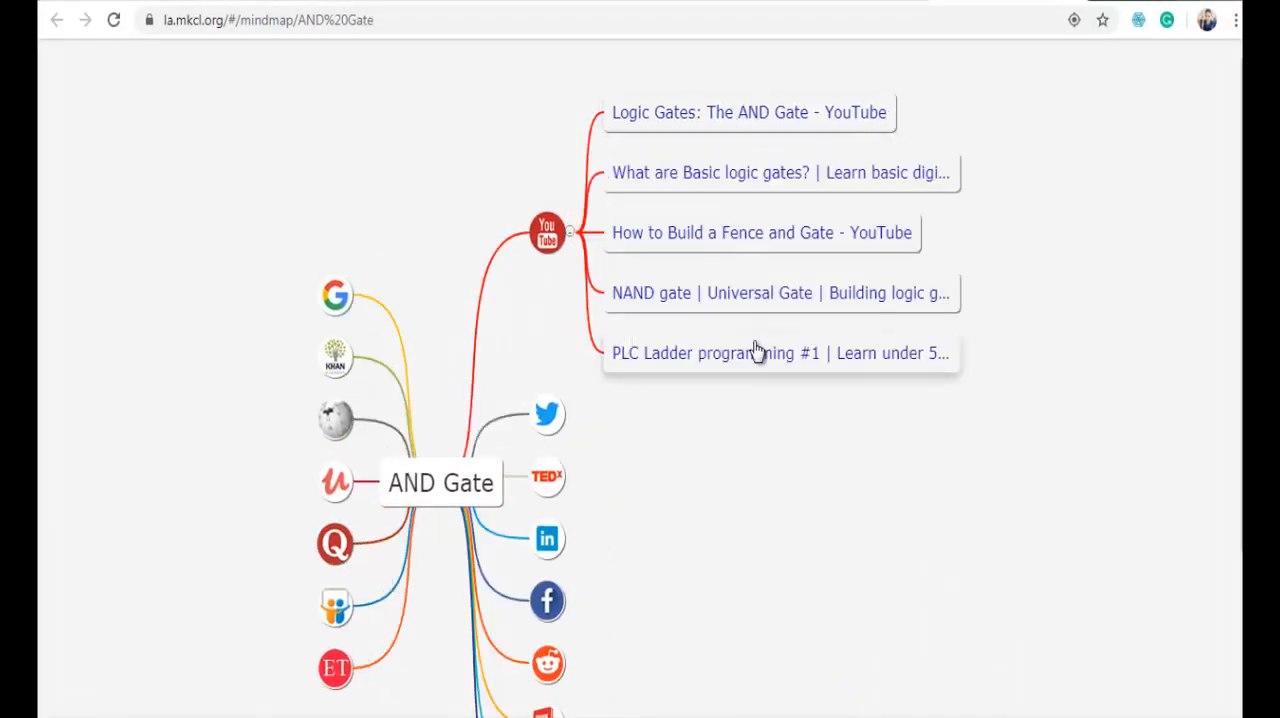
pyautogui.click(330, 300)
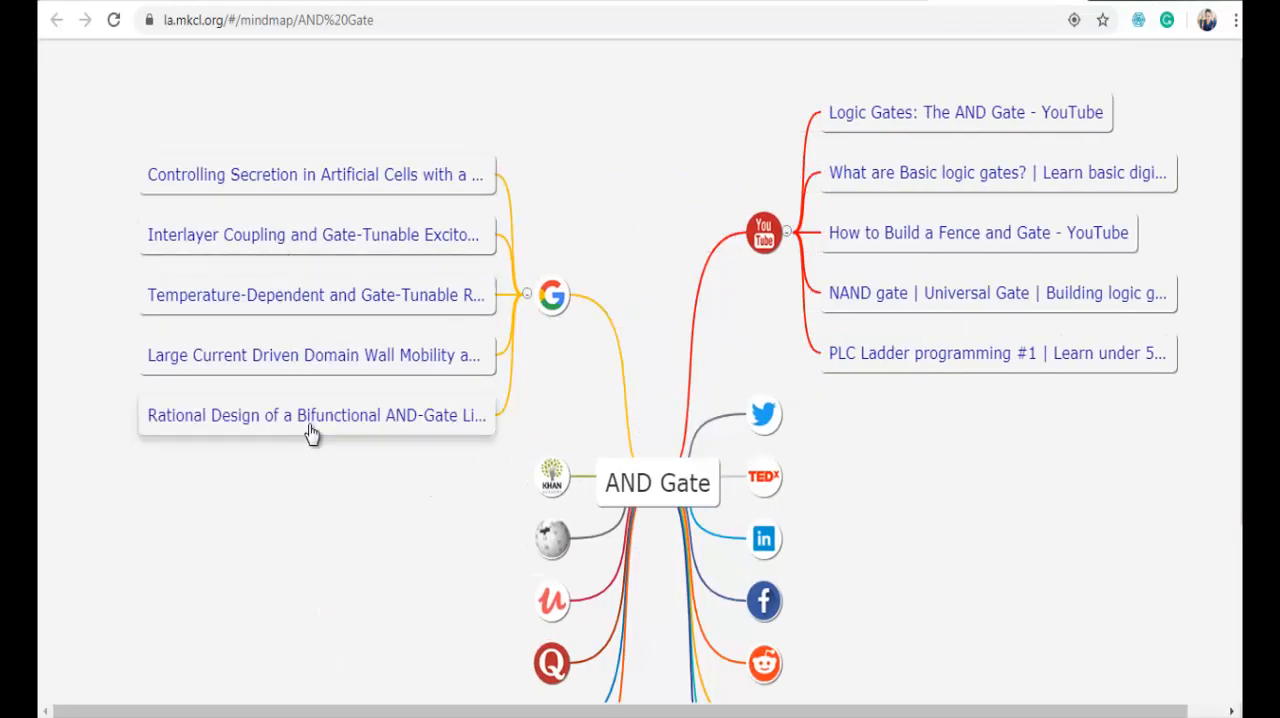
pyautogui.click(555, 540)
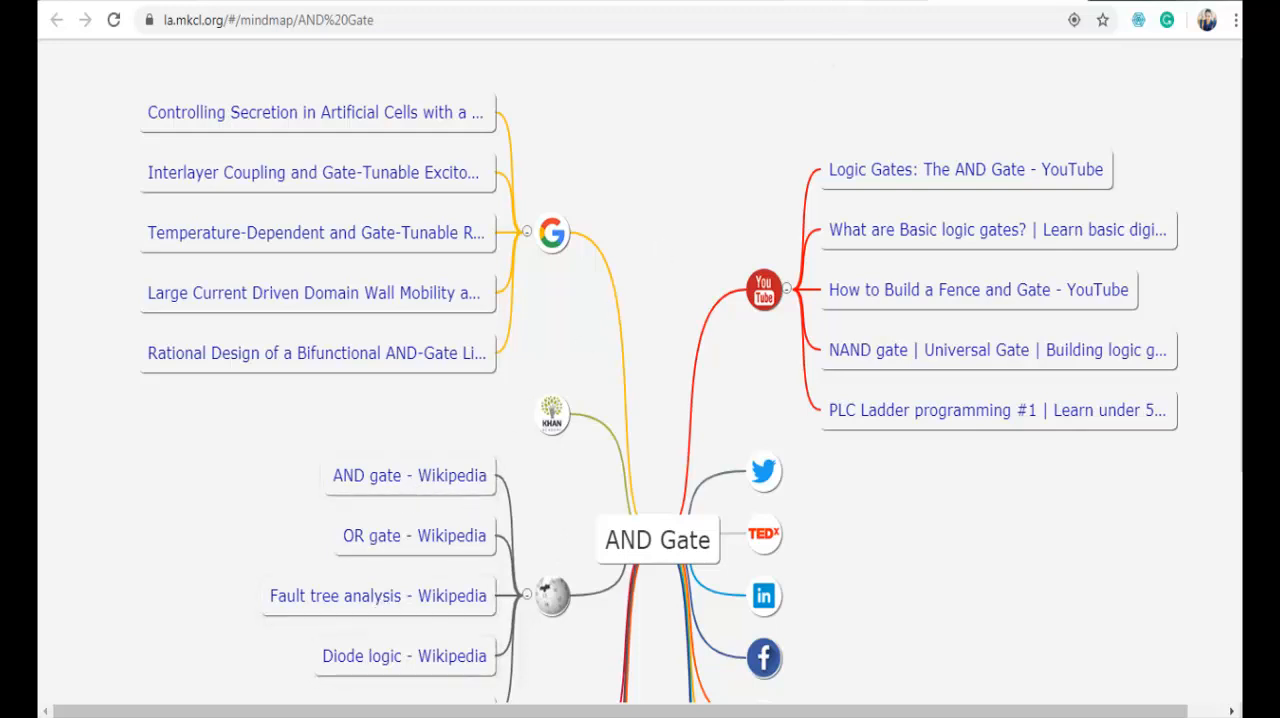
pyautogui.click(1070, 1)
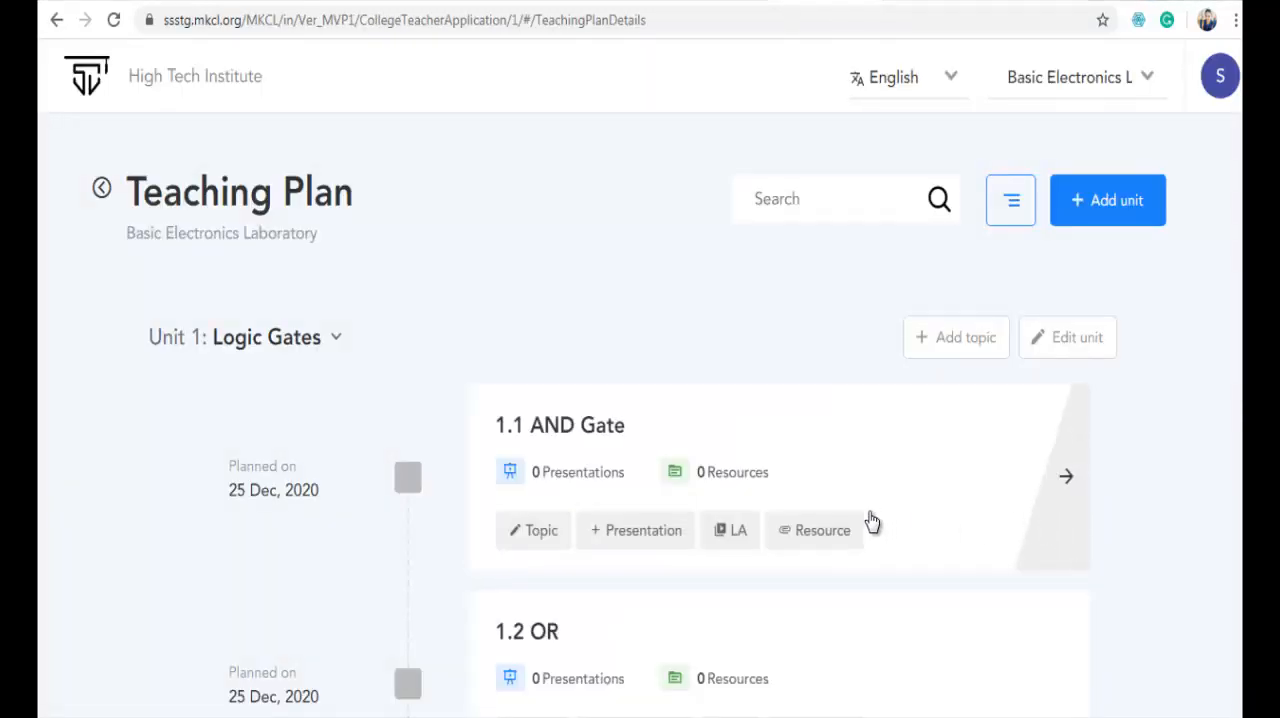
# - Start a resource for the AND Gate topic named Logic Gates, described as "All about logic Gates" and attached on the unit
pyautogui.click(822, 531)
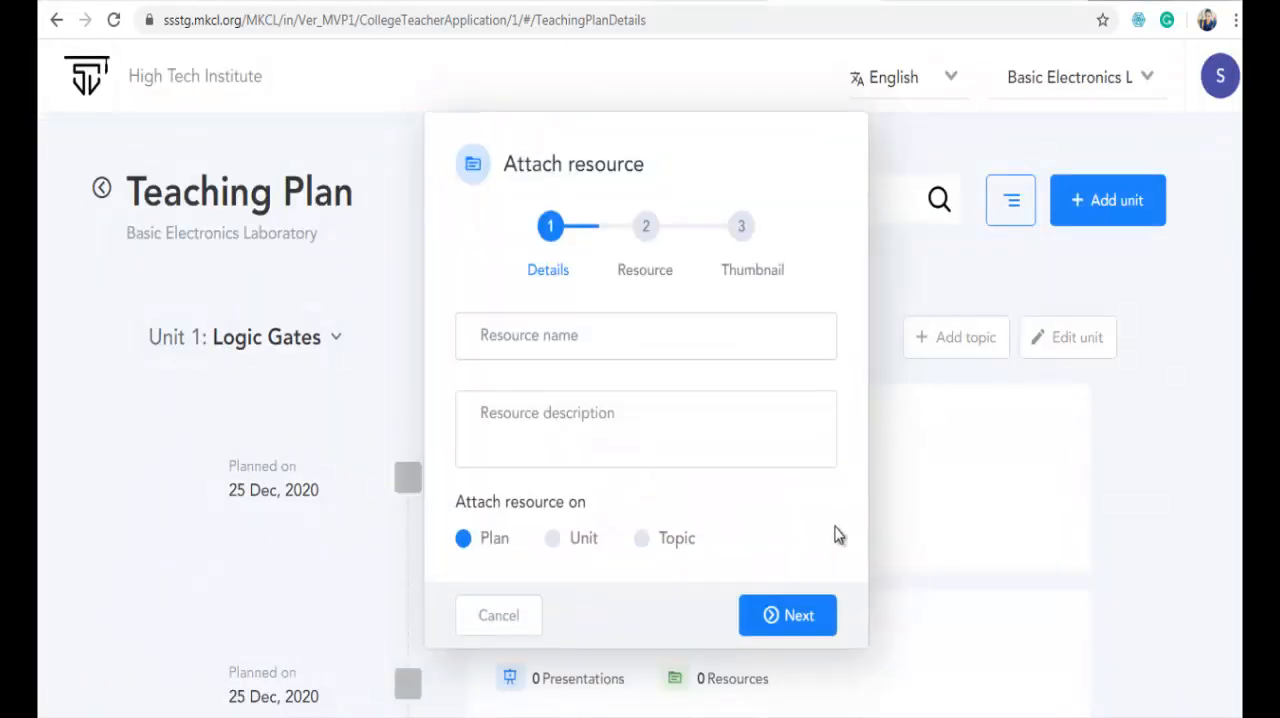
pyautogui.click(639, 349)
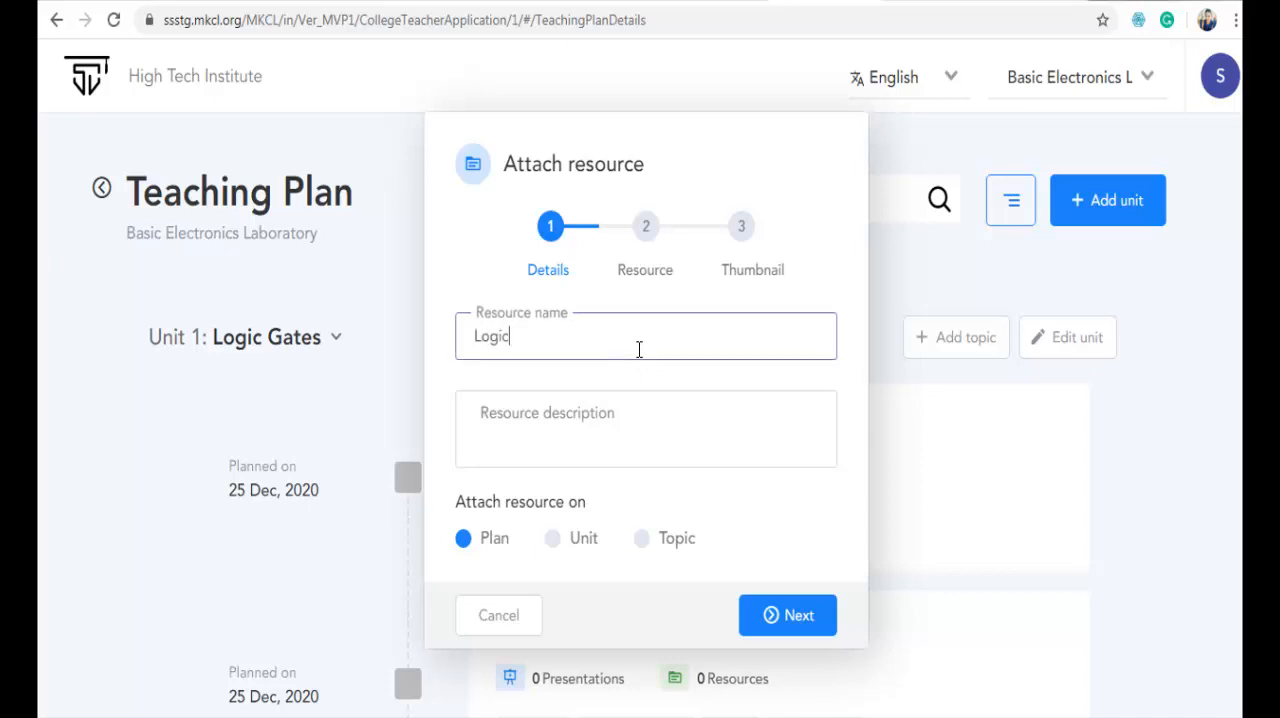
pyautogui.write('Logic Gates')
pyautogui.click(551, 438)
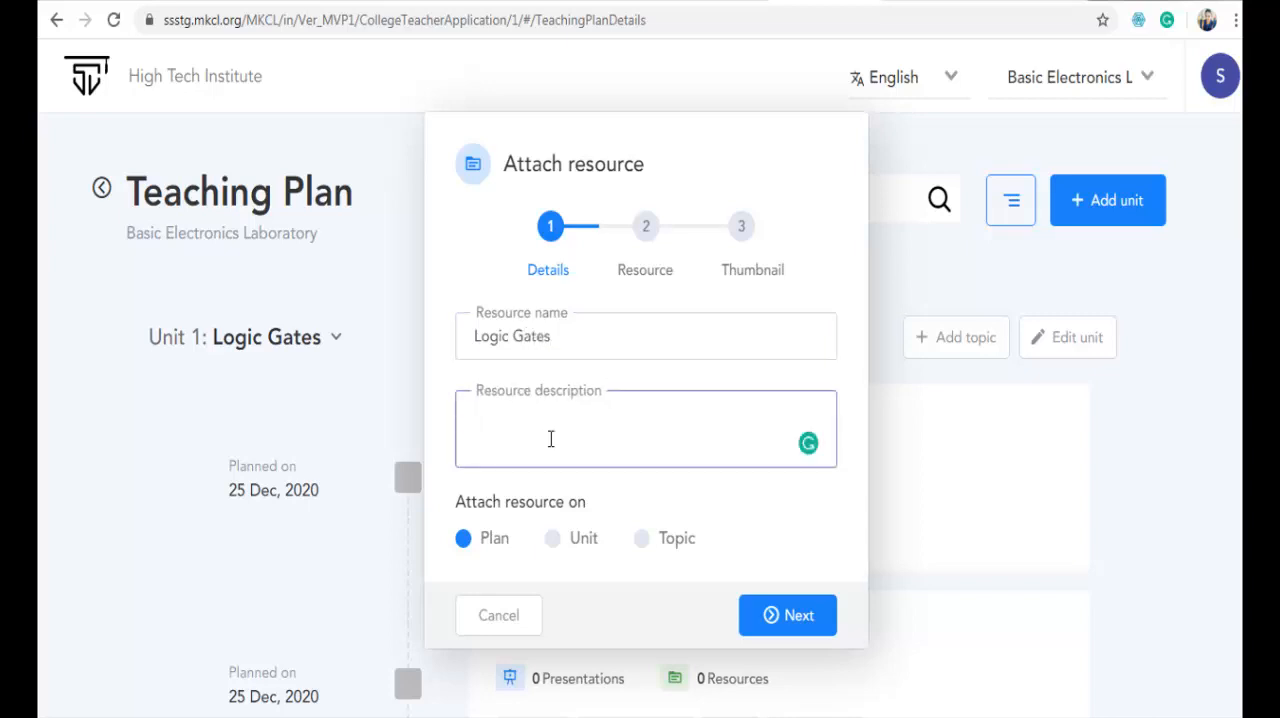
pyautogui.write('All about logic Gates')
pyautogui.click(555, 540)
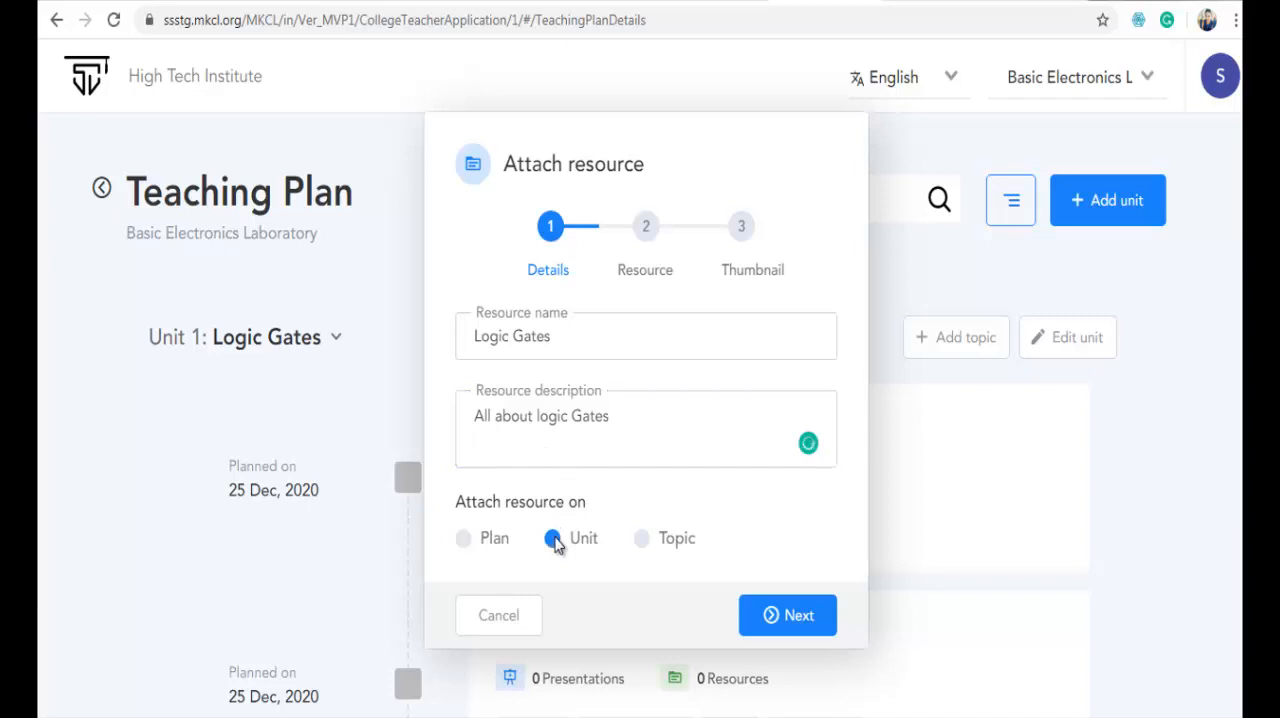
pyautogui.click(788, 615)
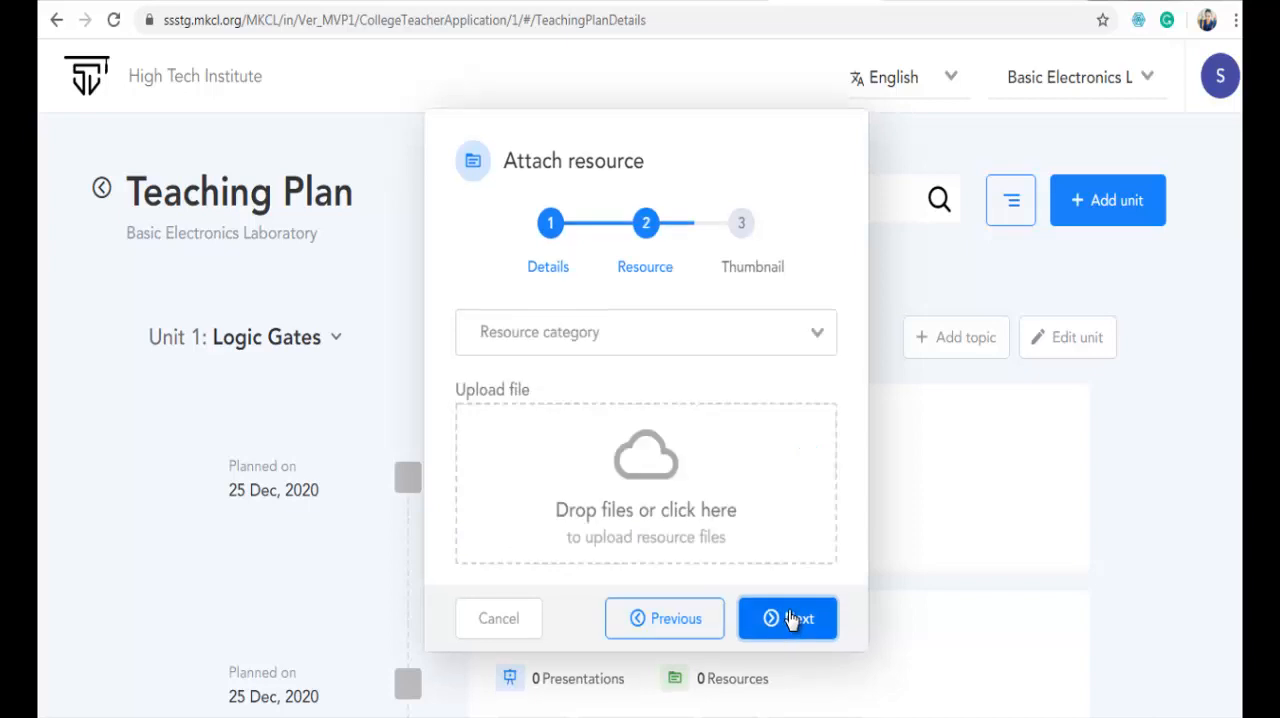
# - Set the resource category to eBook and upload EXP1SEM2.pdf from the Downloads folder as its file
pyautogui.click(635, 350)
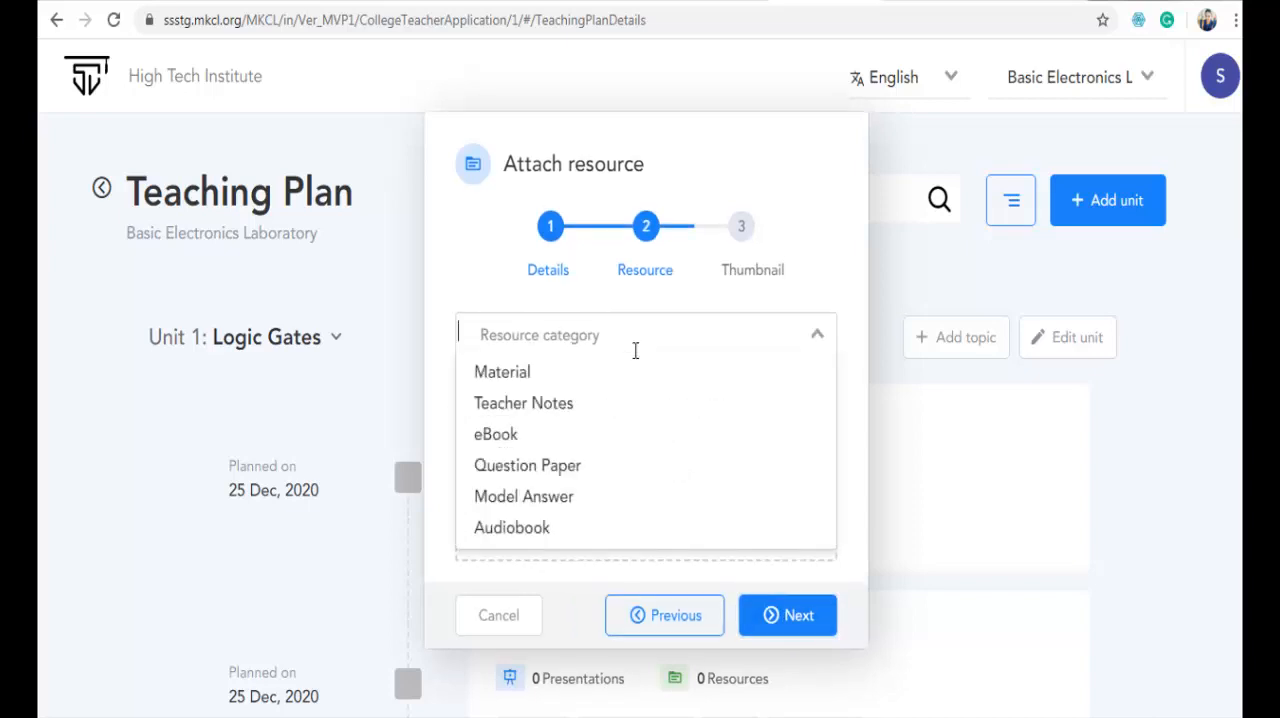
pyautogui.click(580, 436)
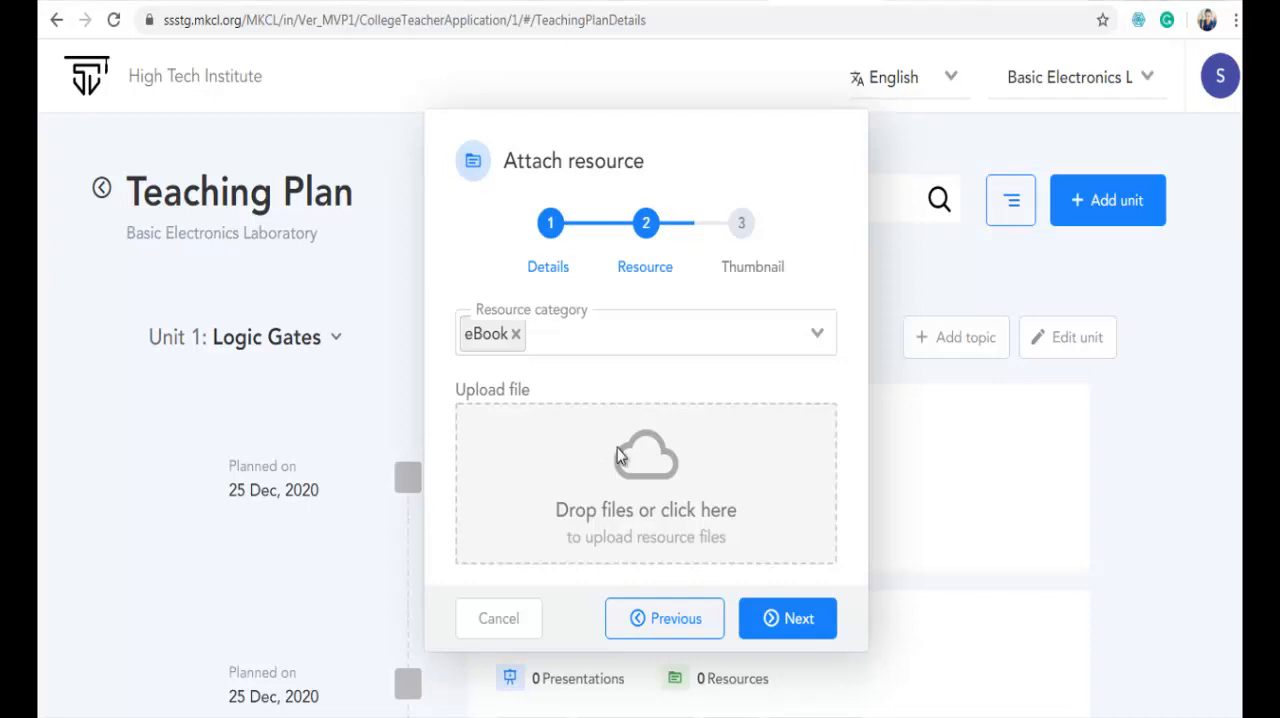
pyautogui.click(620, 455)
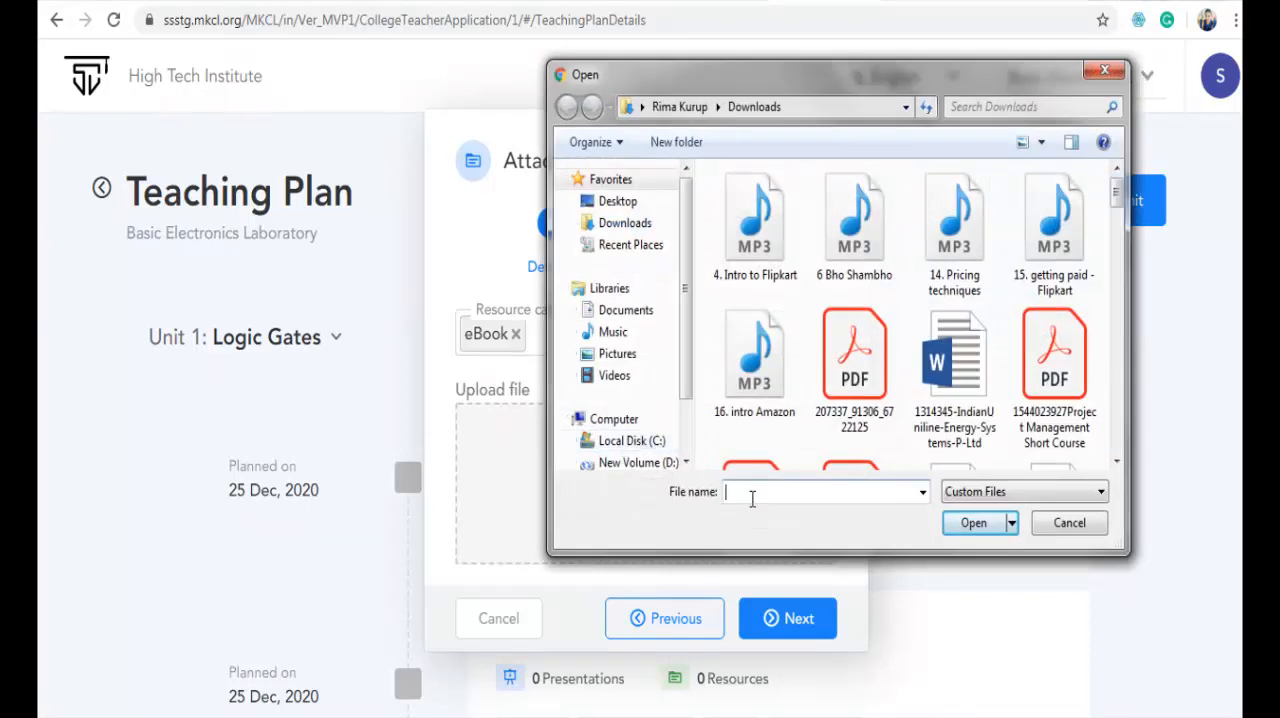
pyautogui.write('e')
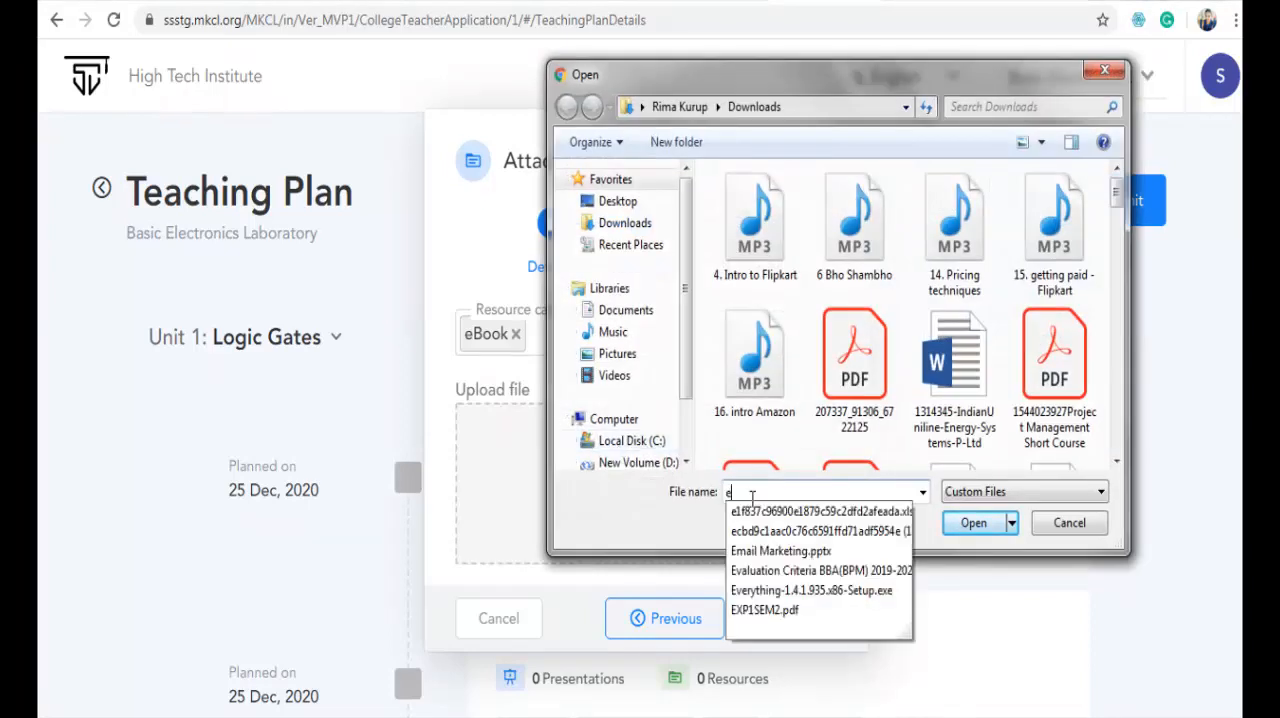
pyautogui.click(765, 610)
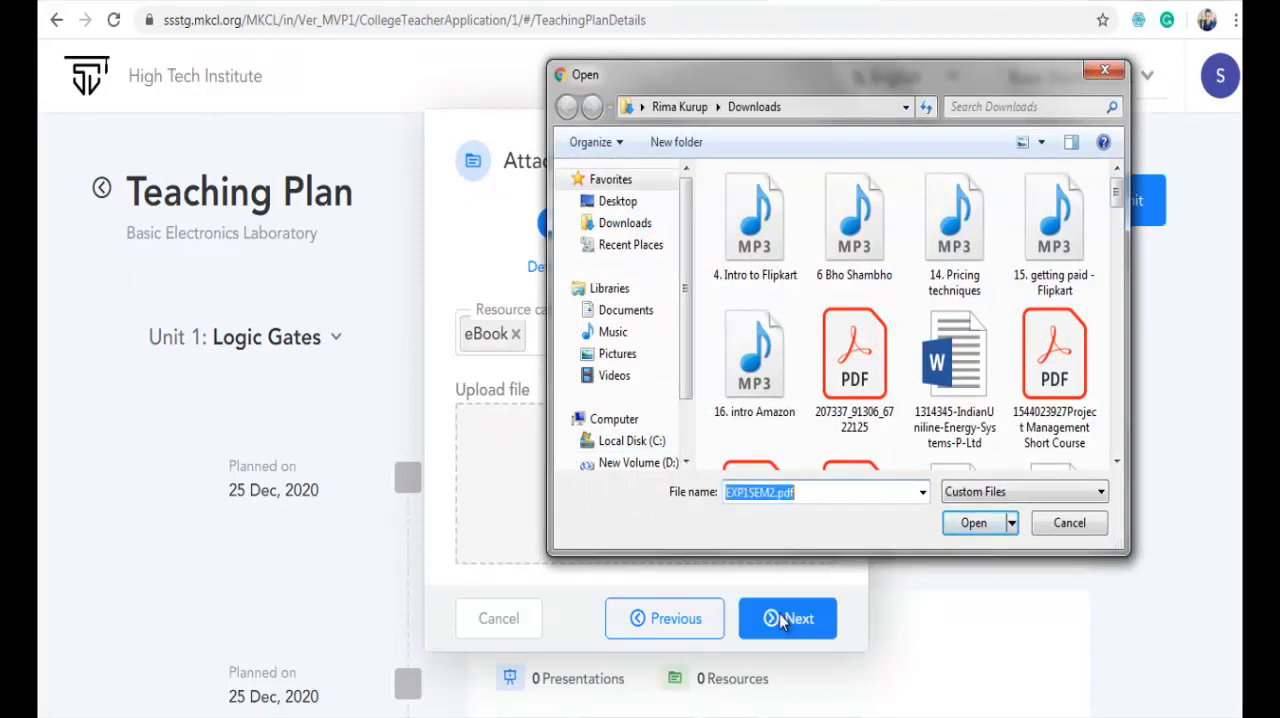
pyautogui.click(977, 526)
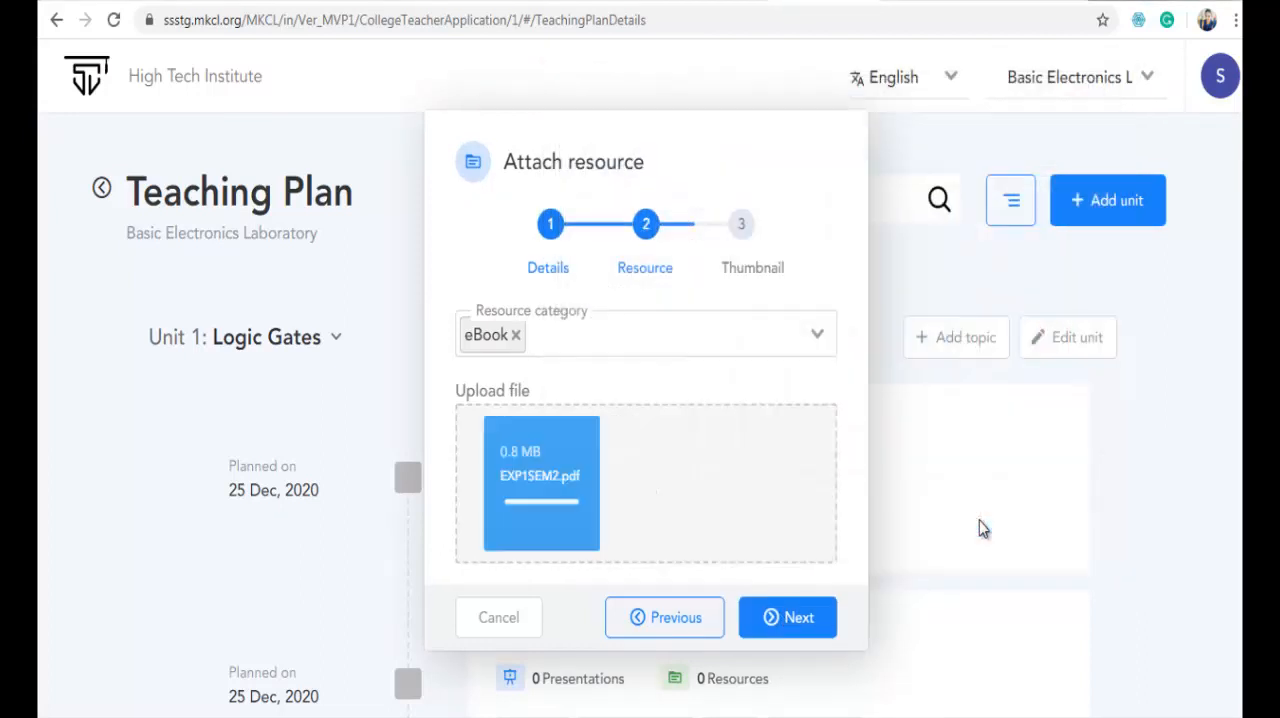
pyautogui.click(787, 622)
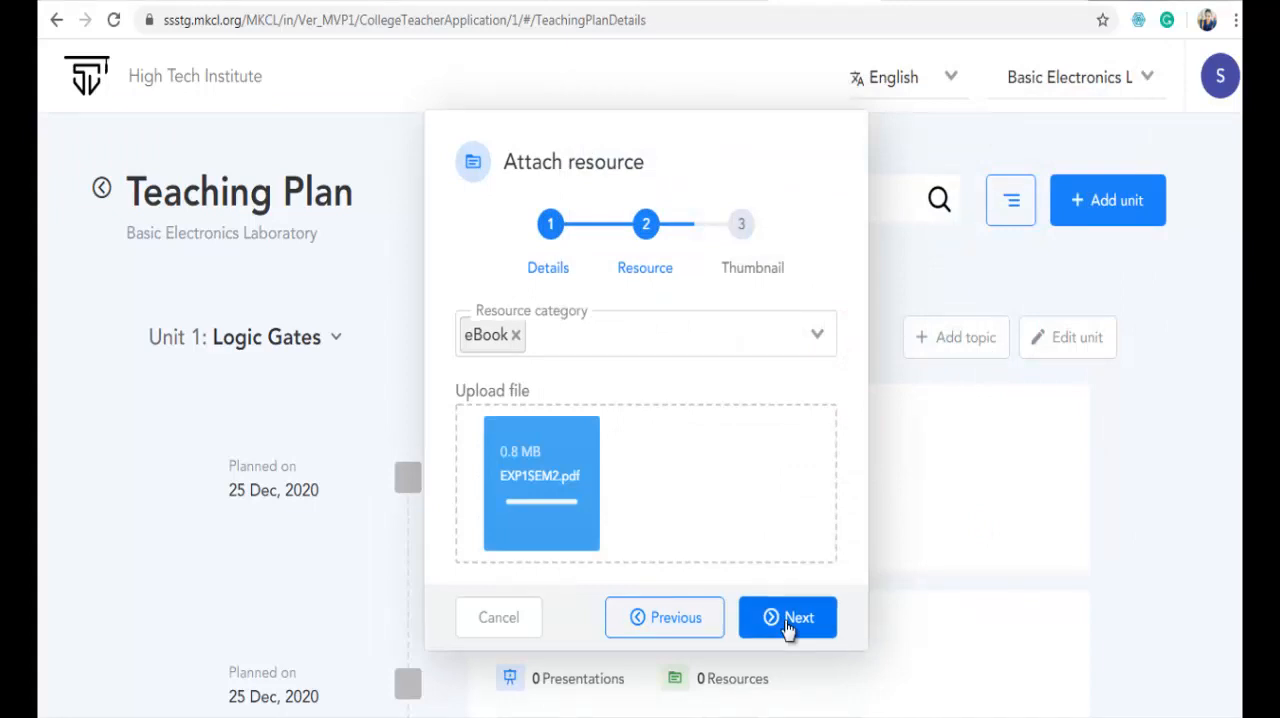
# - Upload the AND gate image from the Downloads folder as the resource's thumbnail and submit the resource
pyautogui.click(650, 478)
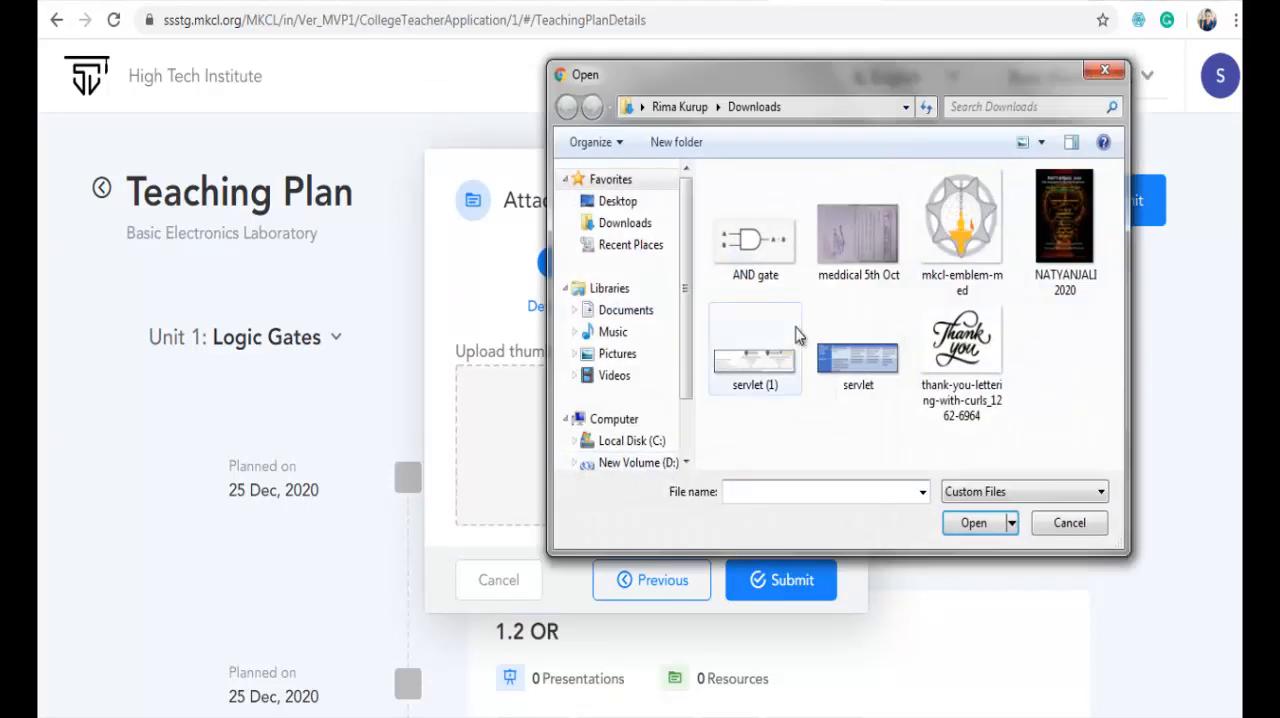
pyautogui.click(757, 240)
pyautogui.click(968, 528)
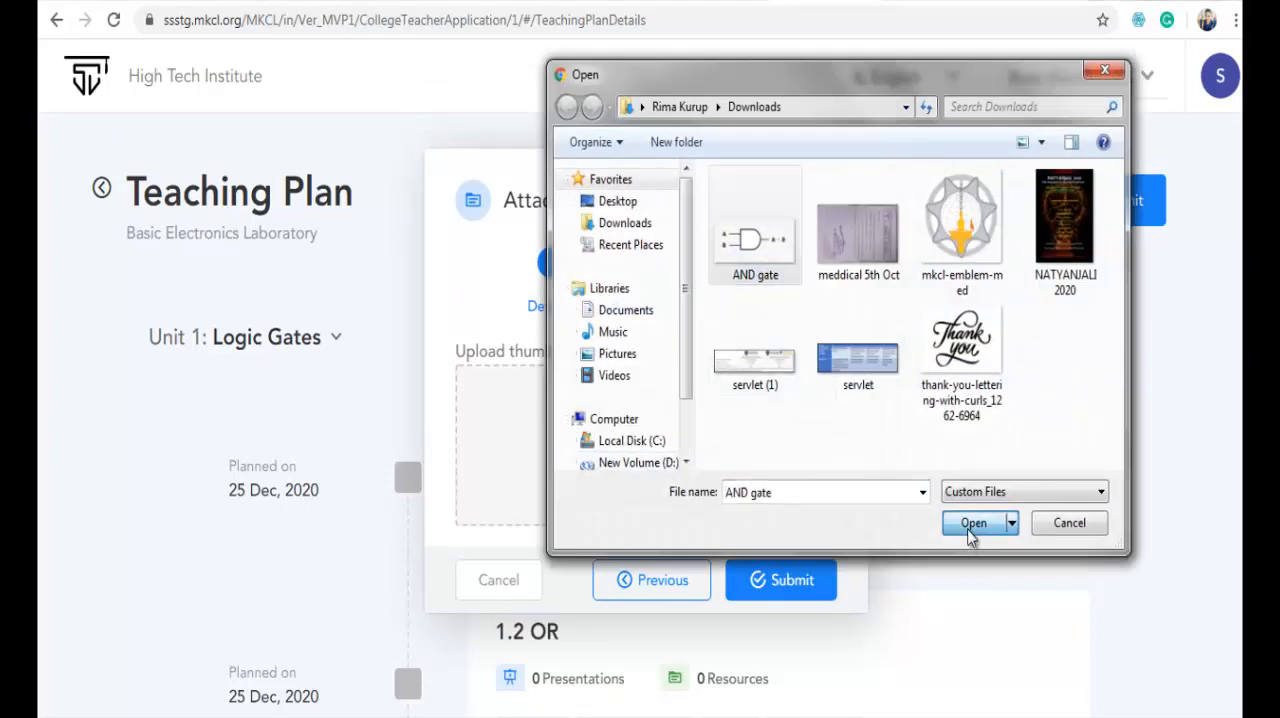
pyautogui.click(790, 580)
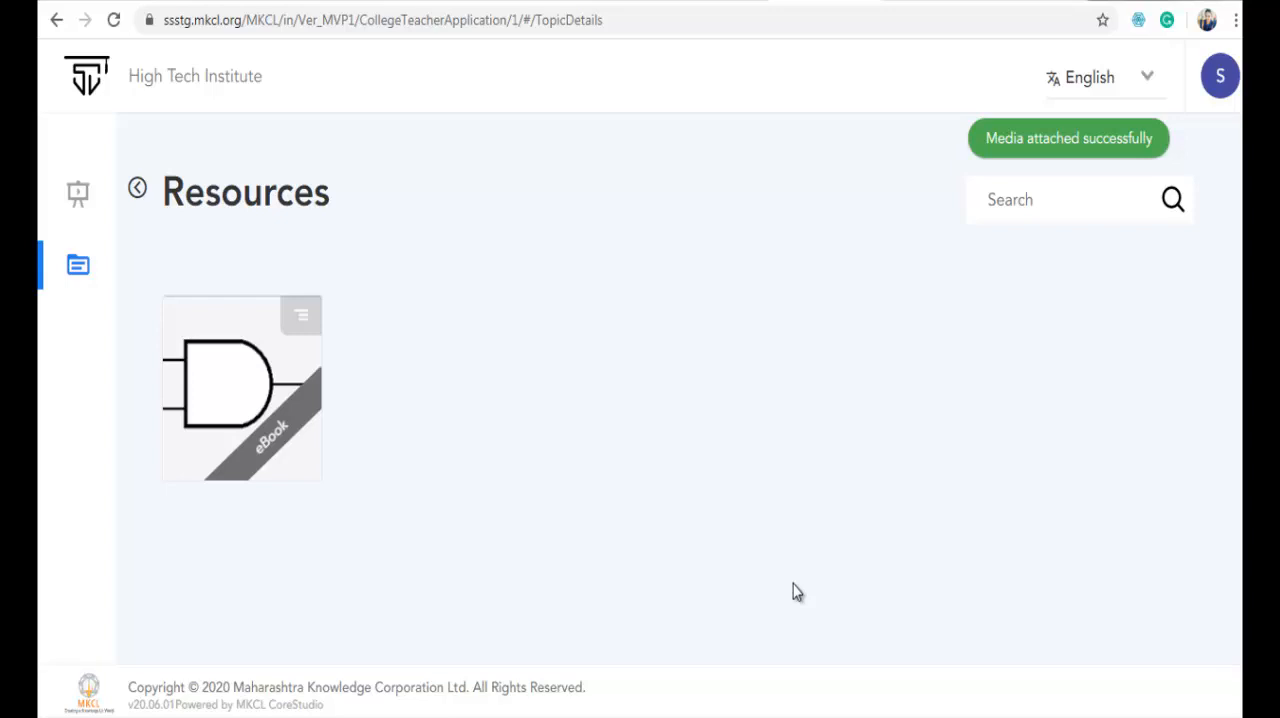
# - Check the attached eBook's details, and review the resource counts of the Logic Gates topics in the teaching plan
pyautogui.moveTo(248, 420)
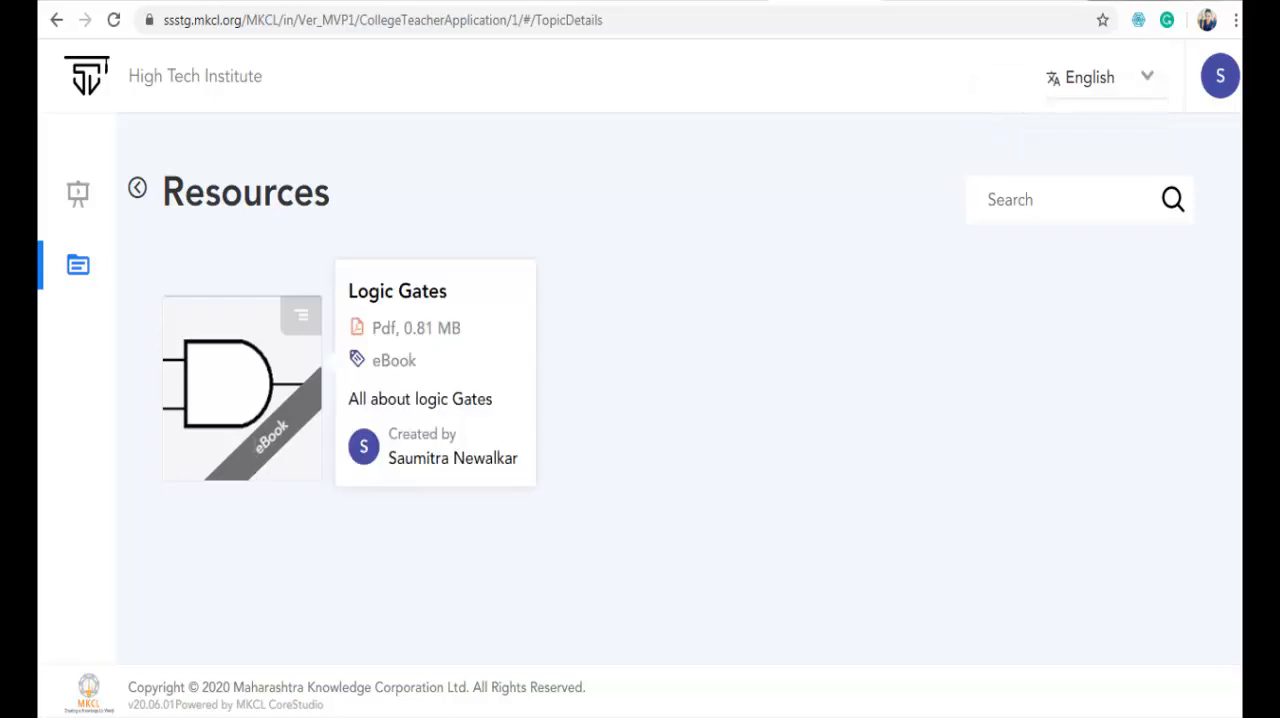
pyautogui.click(137, 188)
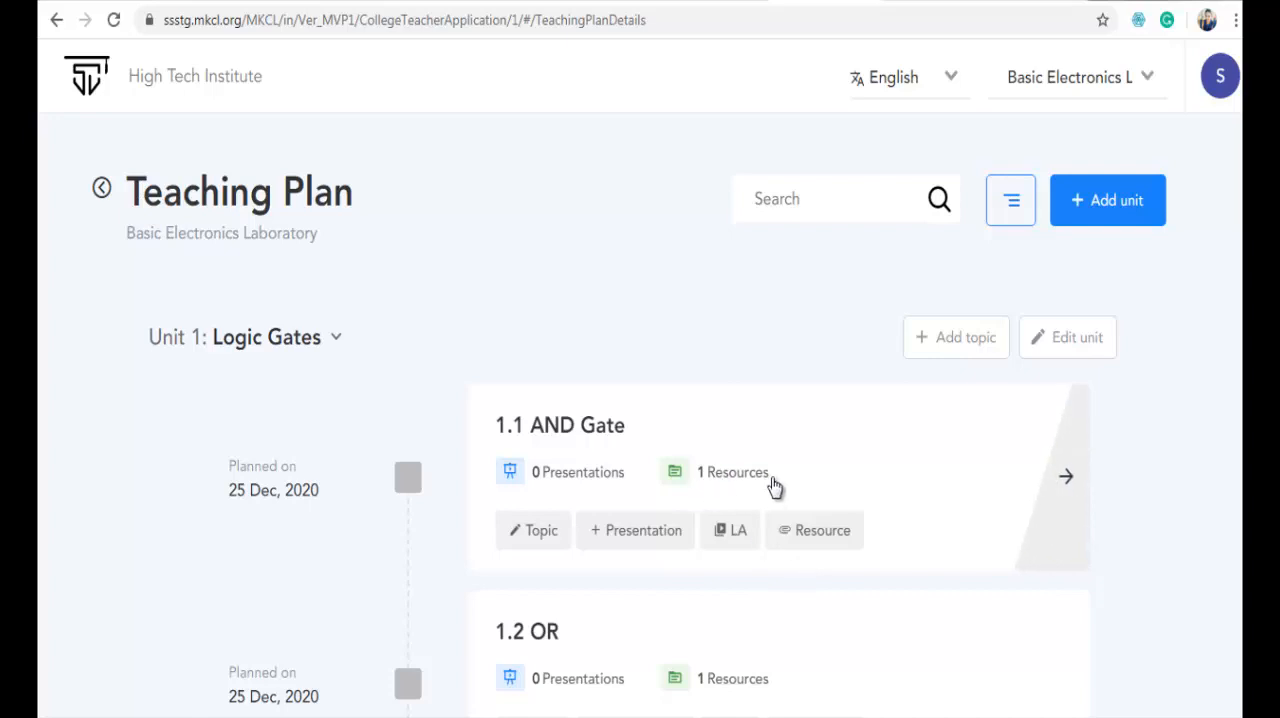
pyautogui.scroll(-4, 775, 485)
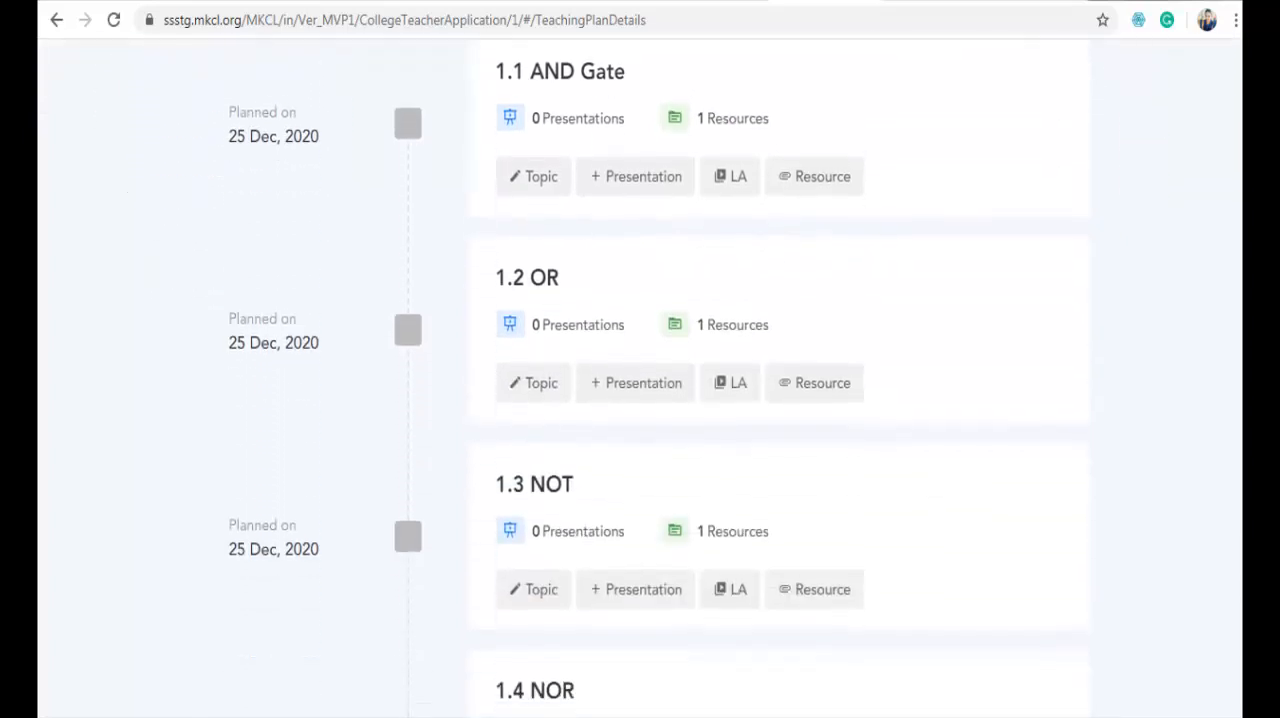
pyautogui.scroll(-9, 660, 378)
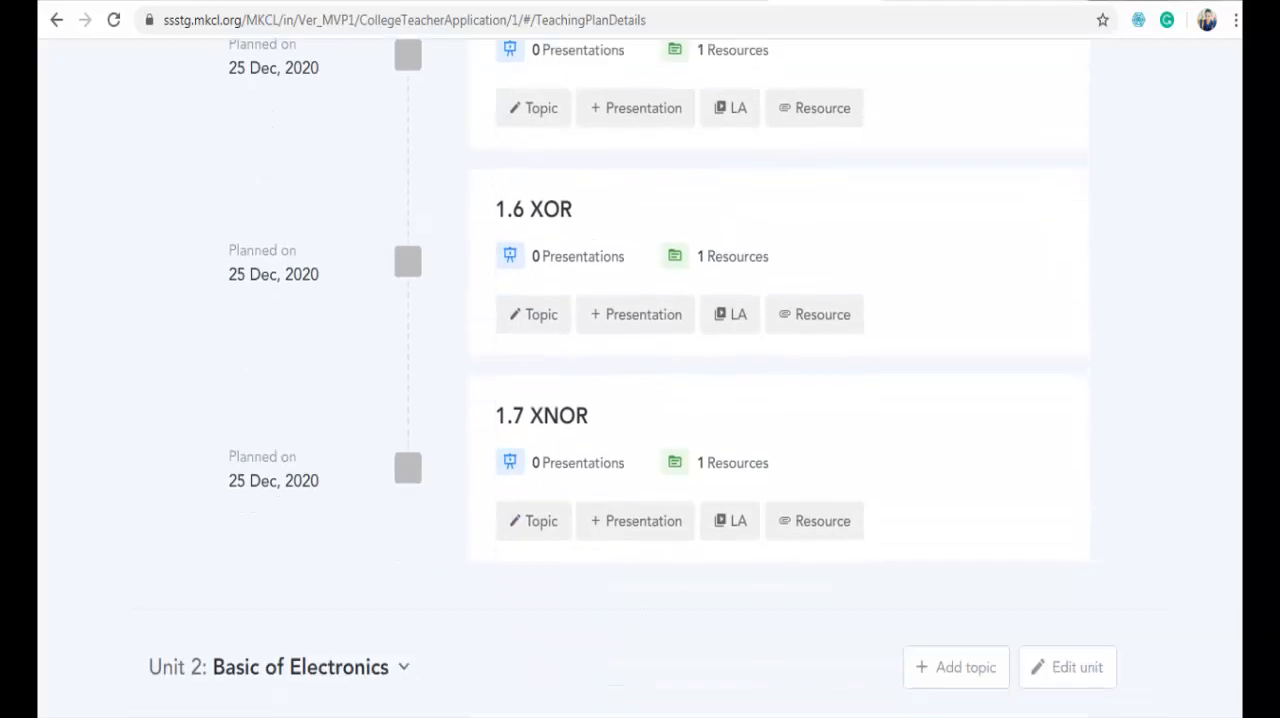
pyautogui.scroll(-4, 660, 378)
pyautogui.scroll(10, 660, 378)
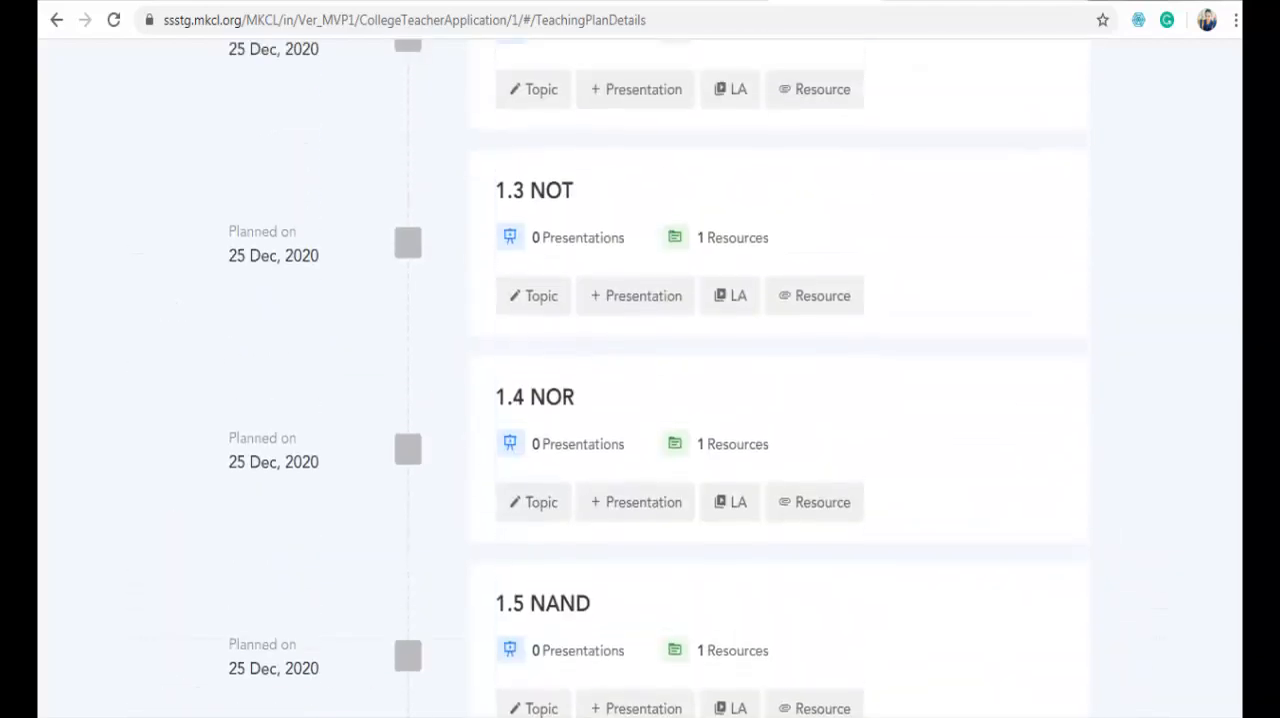
pyautogui.scroll(6, 660, 378)
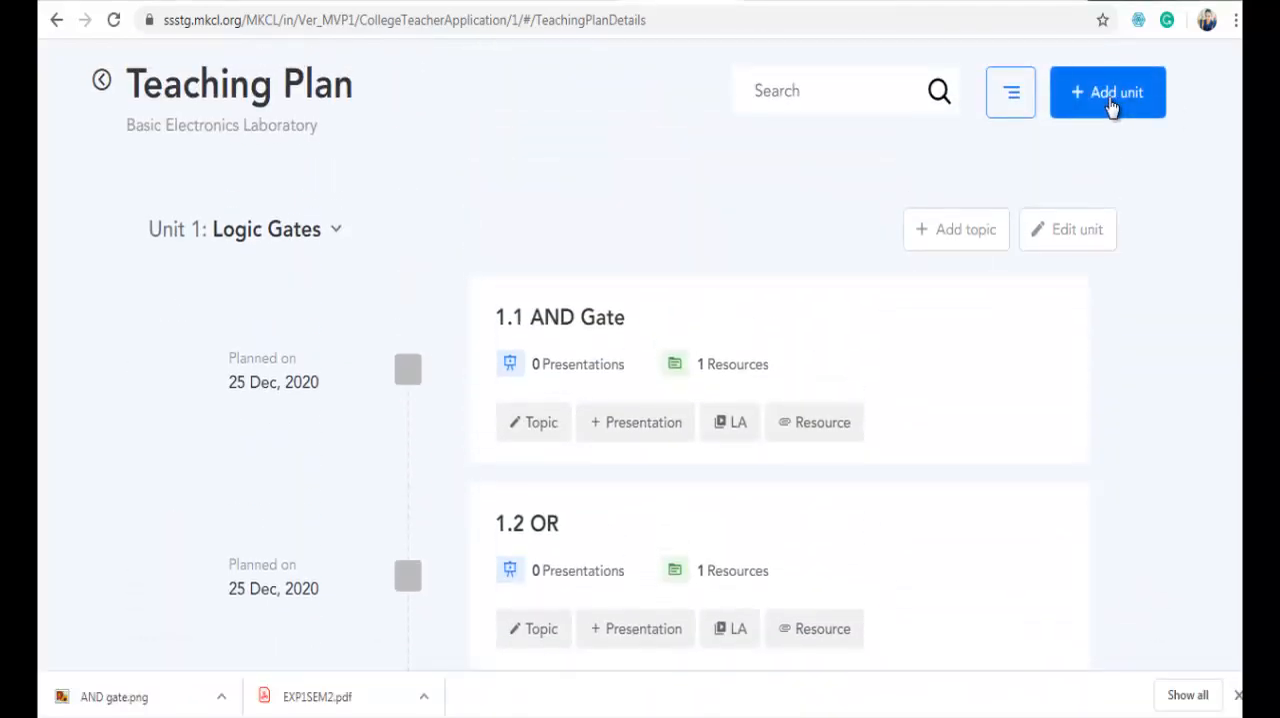
# - Add a unit named Basic of Electronics to the teaching plan, placed after UNIT 1 : Logic Gates
pyautogui.click(1109, 100)
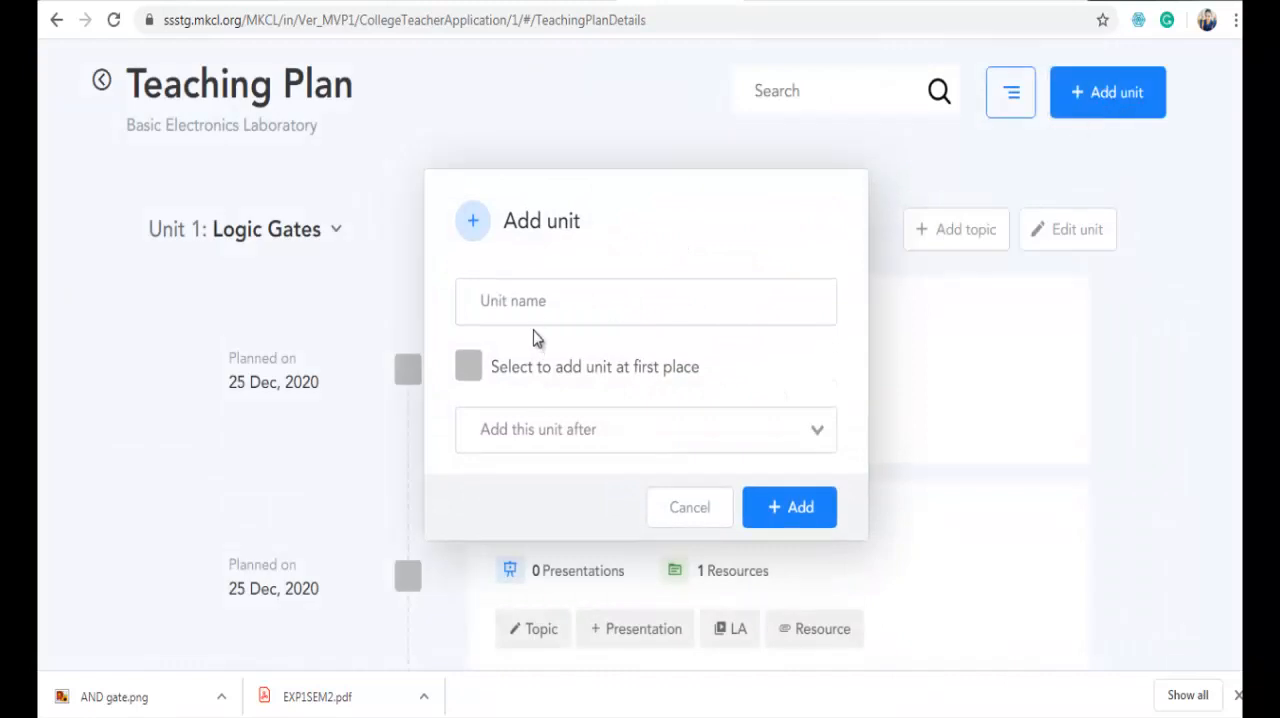
pyautogui.click(586, 430)
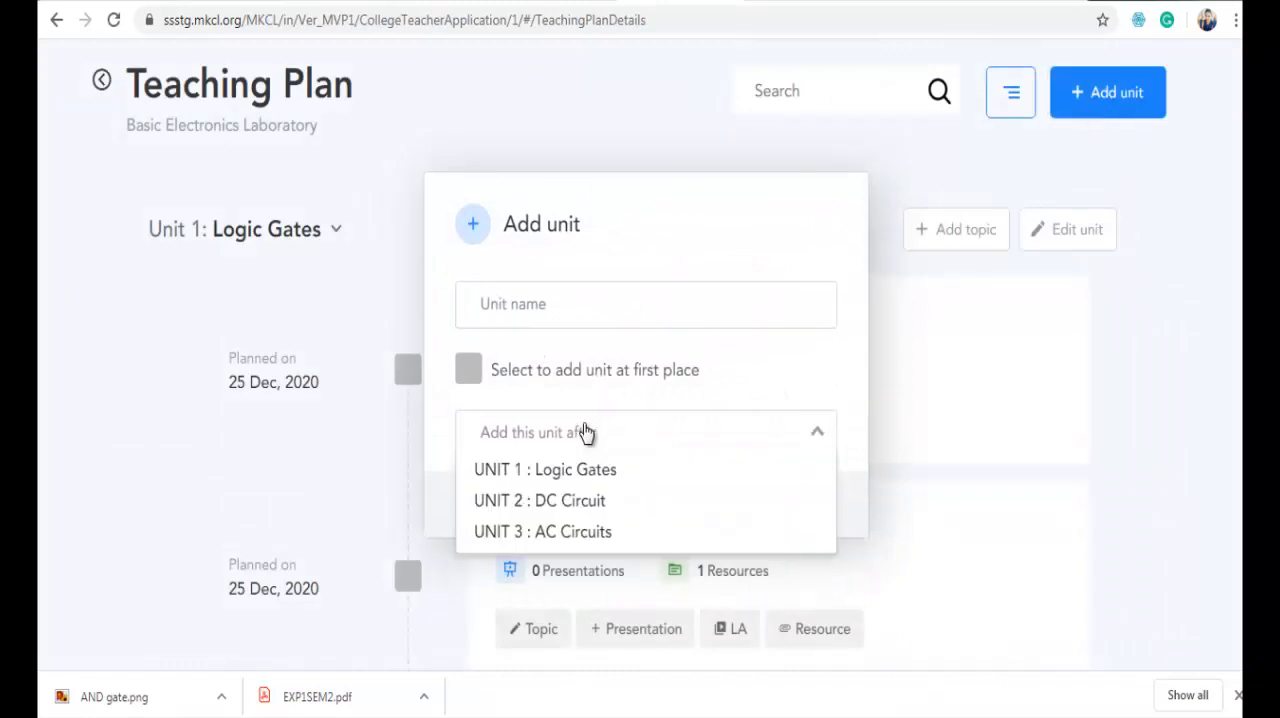
pyautogui.click(672, 285)
pyautogui.write('Basic')
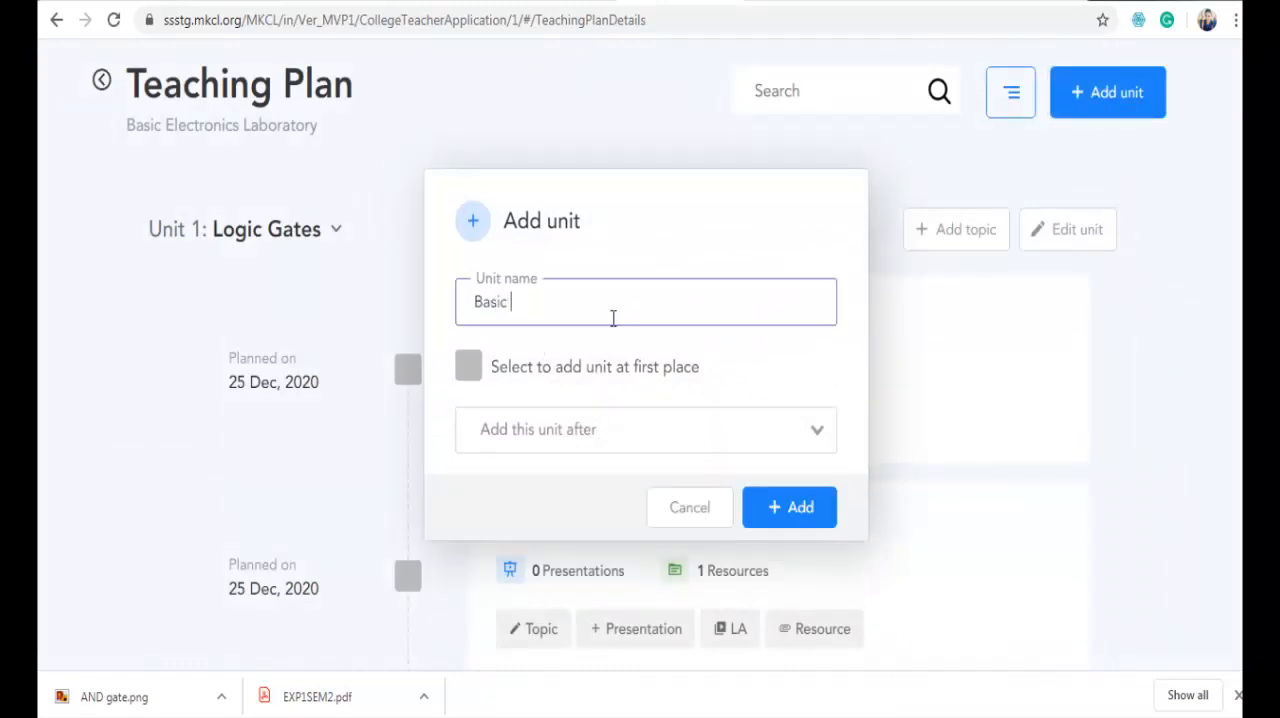
pyautogui.write(' of Electronics')
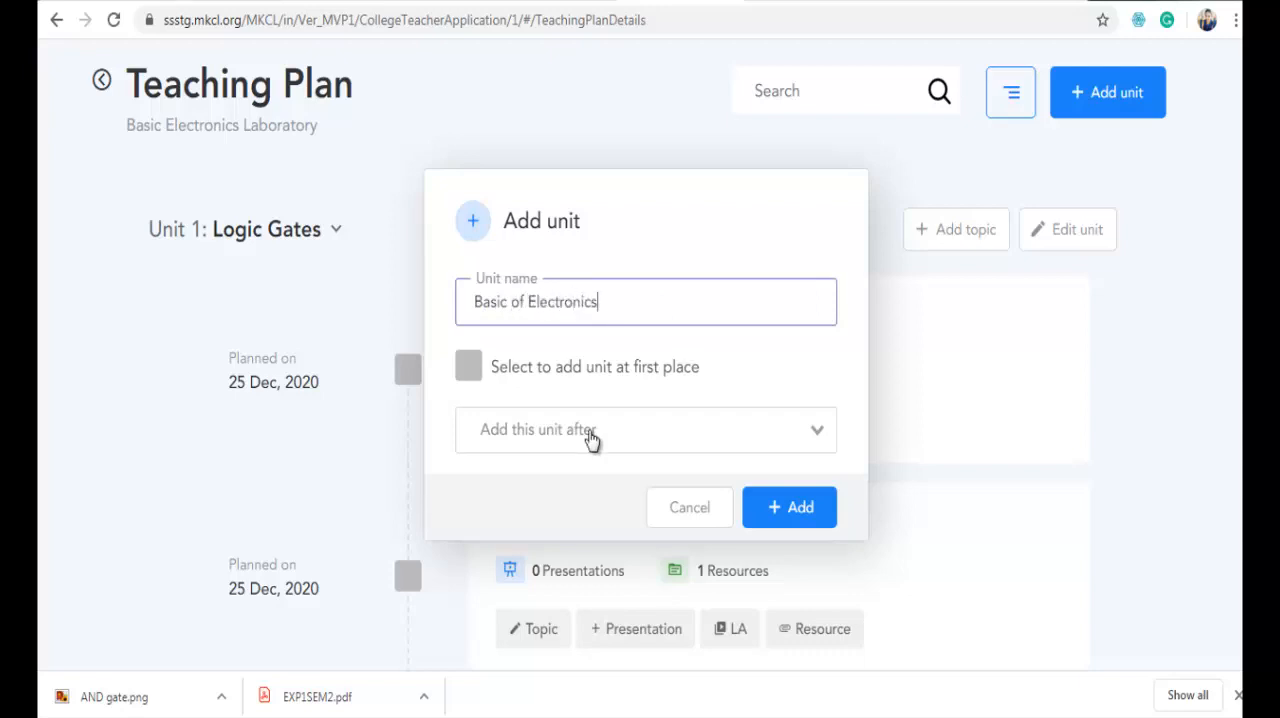
pyautogui.click(590, 435)
pyautogui.click(560, 467)
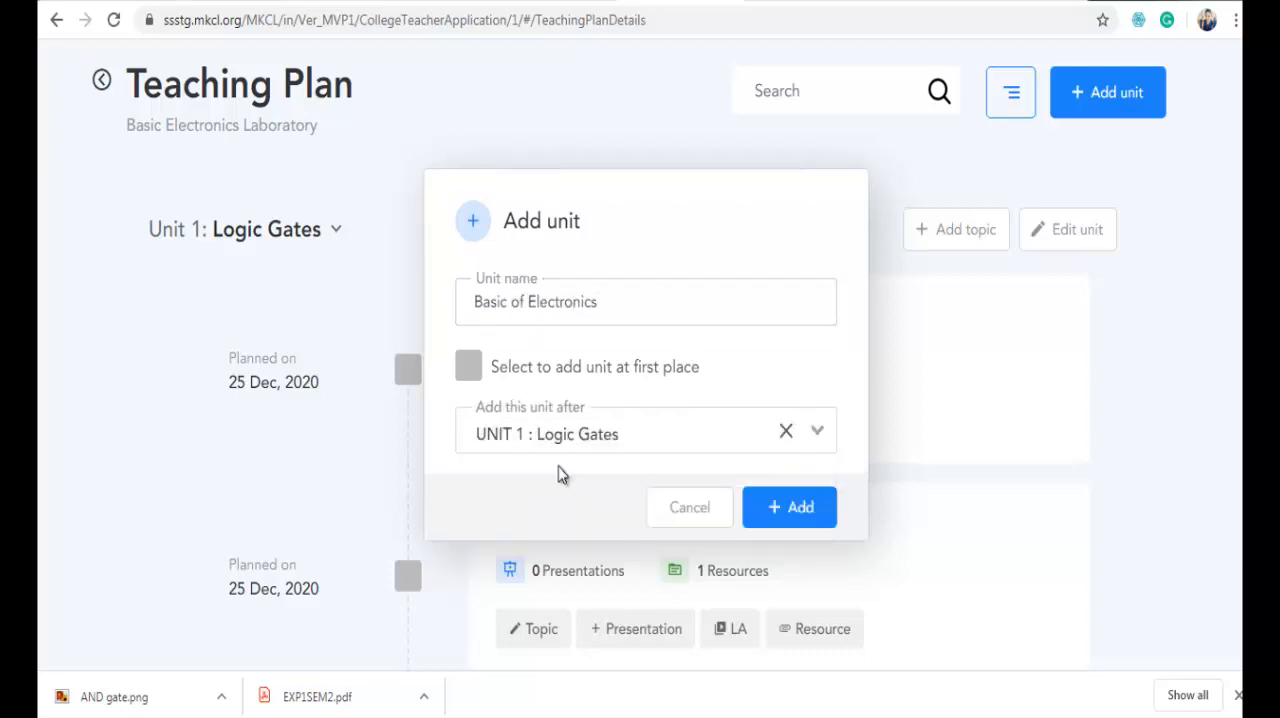
pyautogui.click(790, 508)
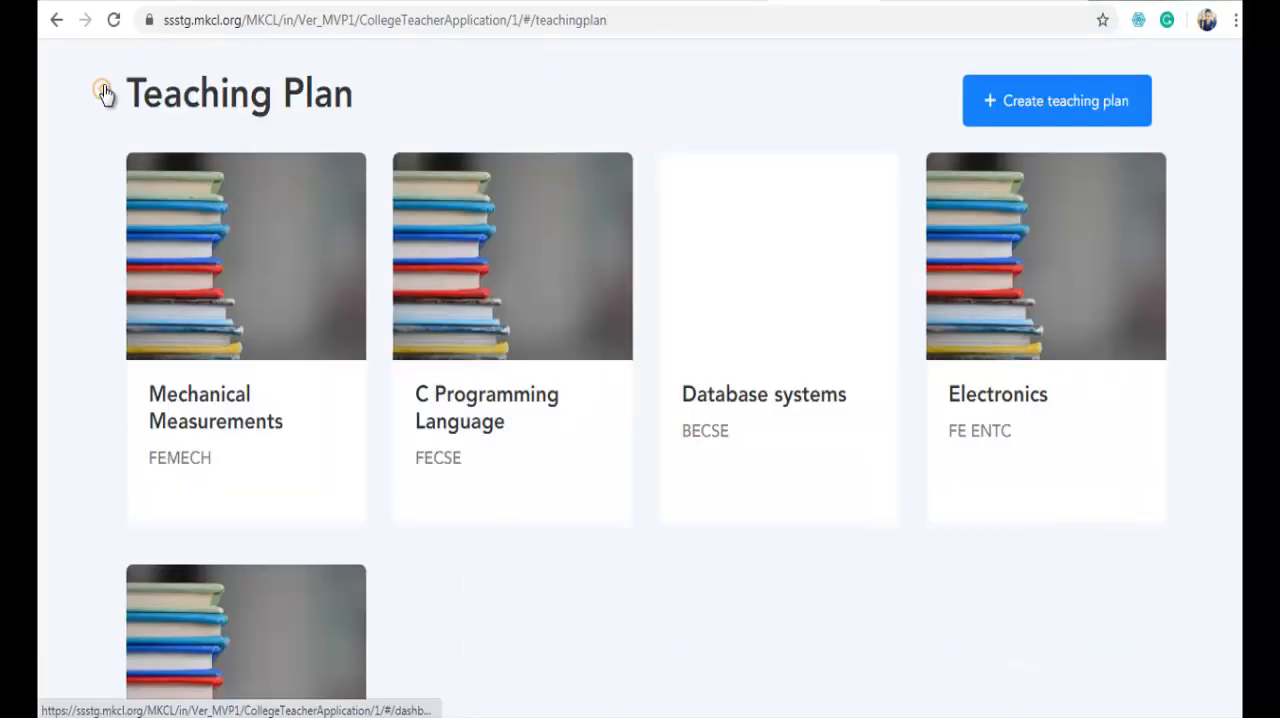
# - Return to the dashboard, start conducting a class online, and sync the latest online classroom data
pyautogui.click(105, 94)
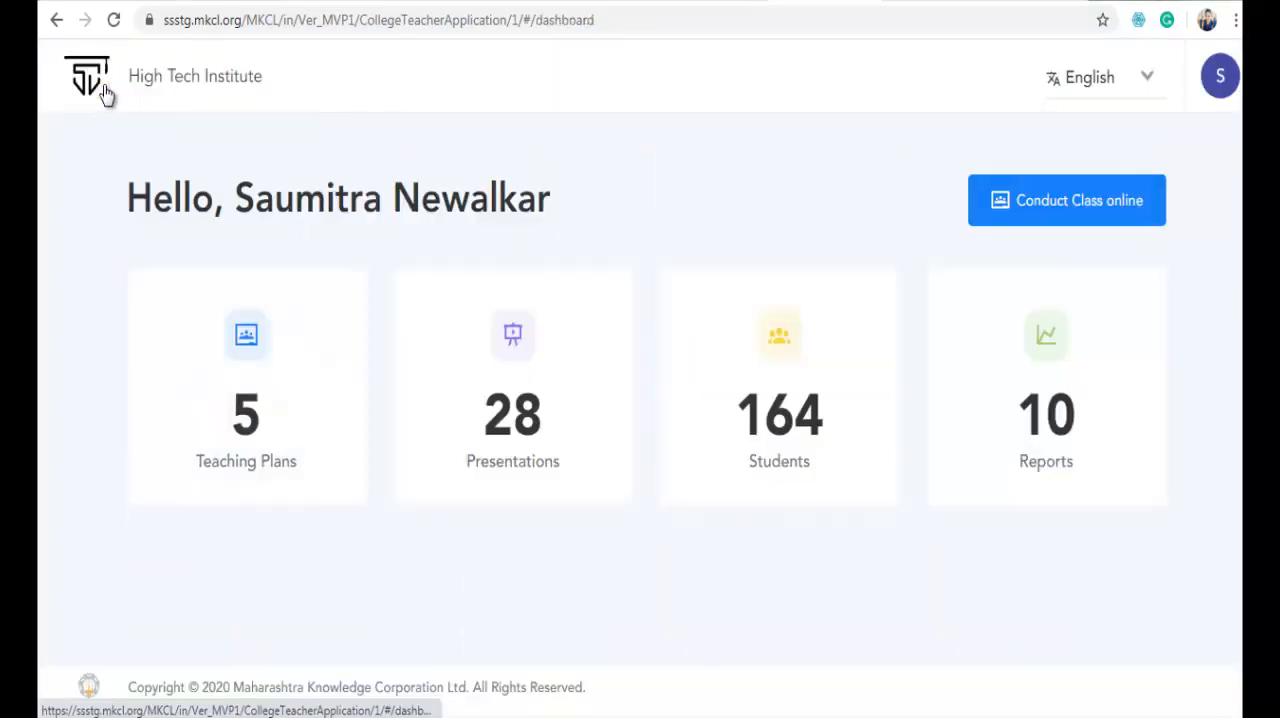
pyautogui.click(1063, 203)
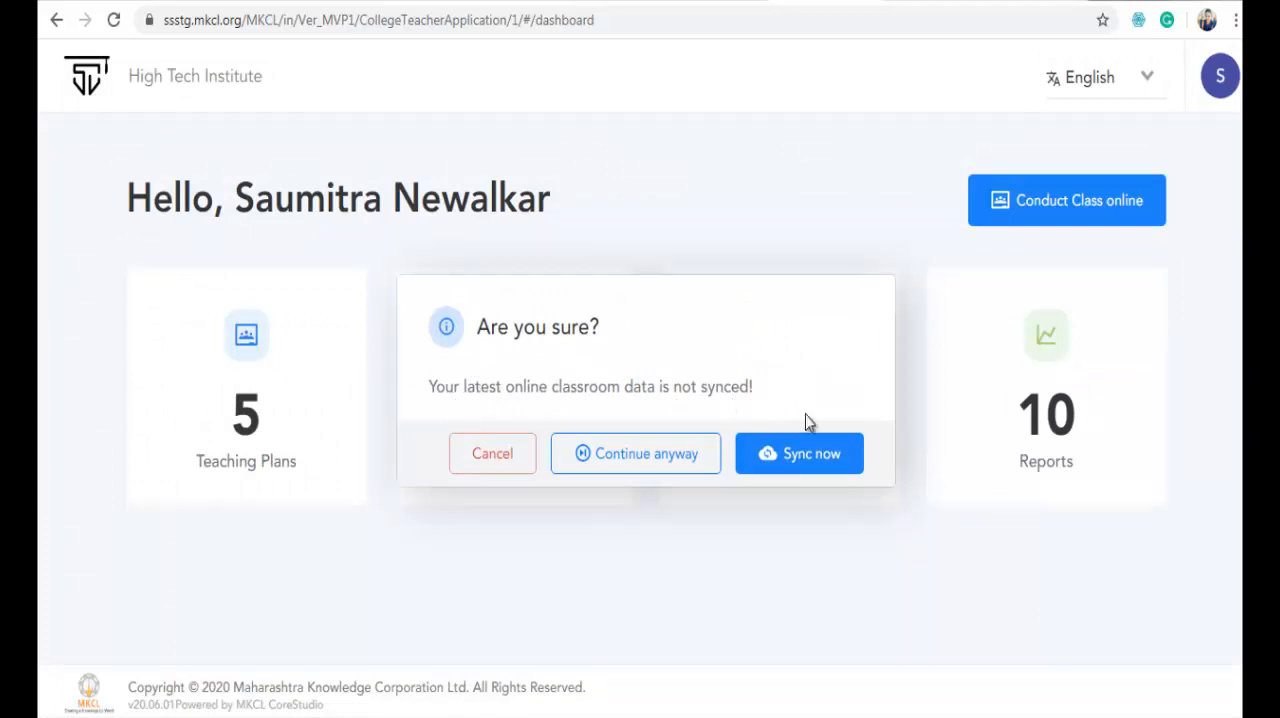
pyautogui.click(835, 465)
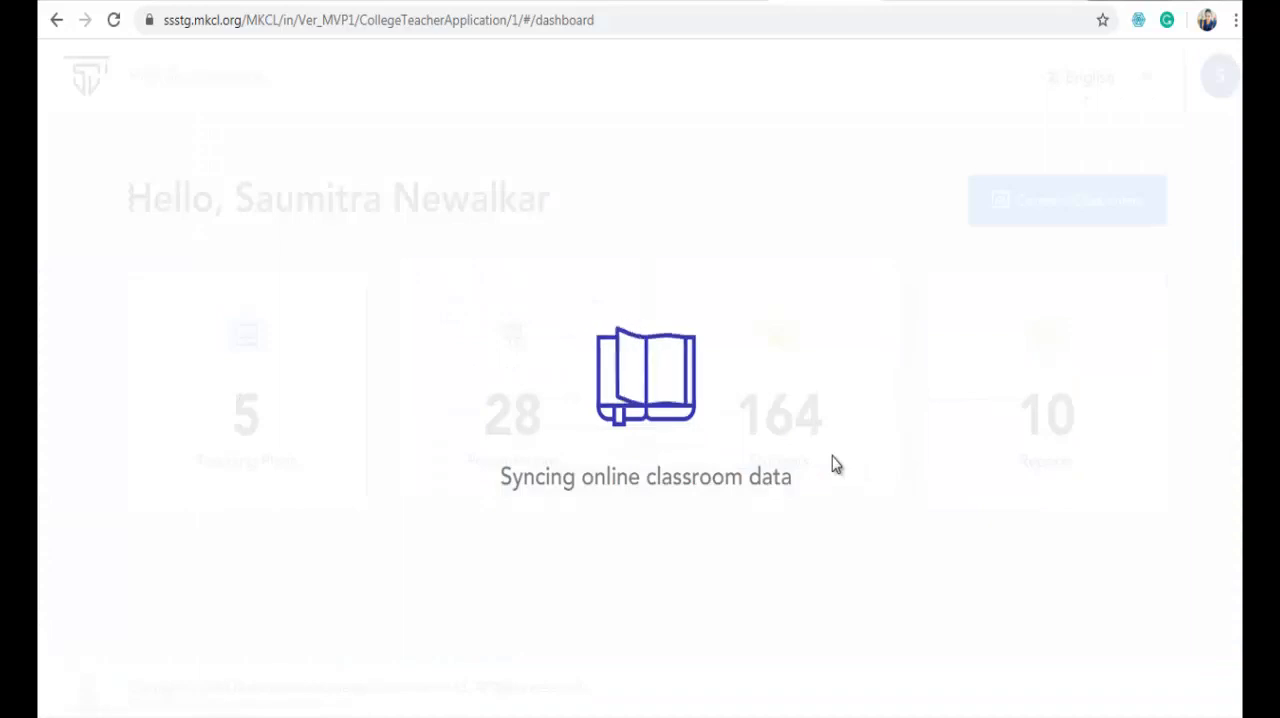